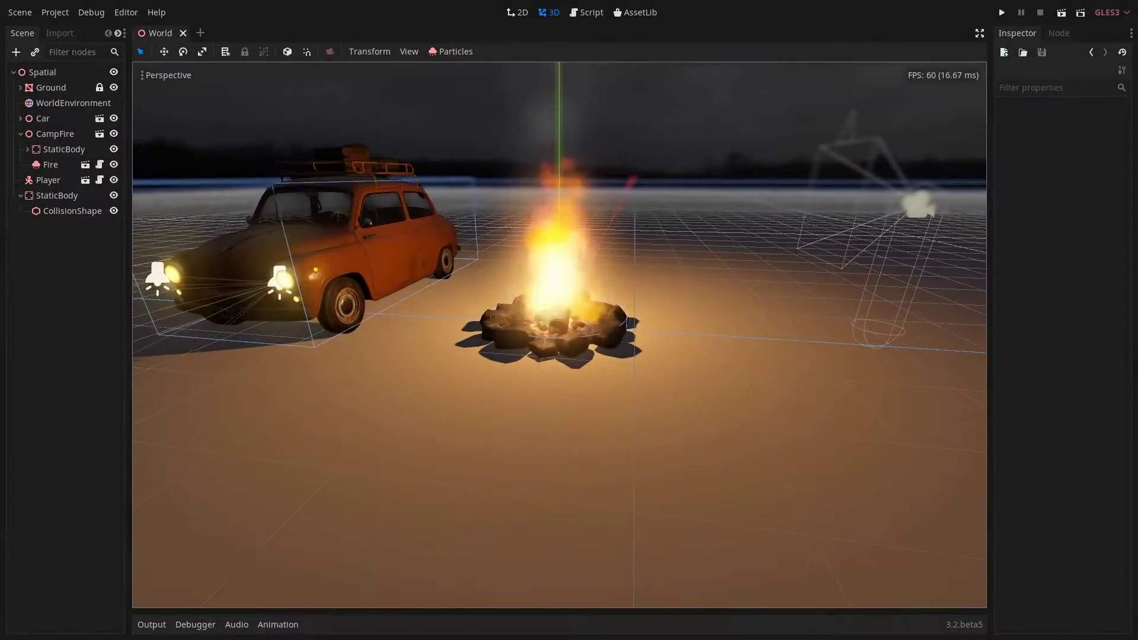
ctrl+middle_drag(140, 475, 533, 474)
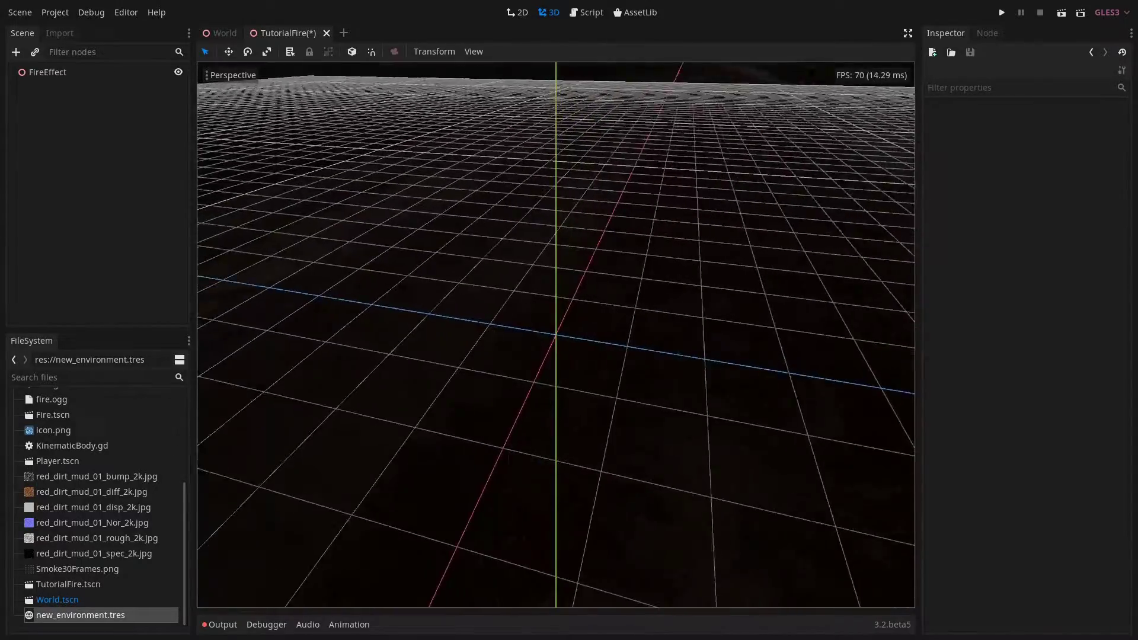
Step: Add a Particles node as a child of the FireEffect root node
middle_drag(556, 335, 747, 308)
click(47, 72)
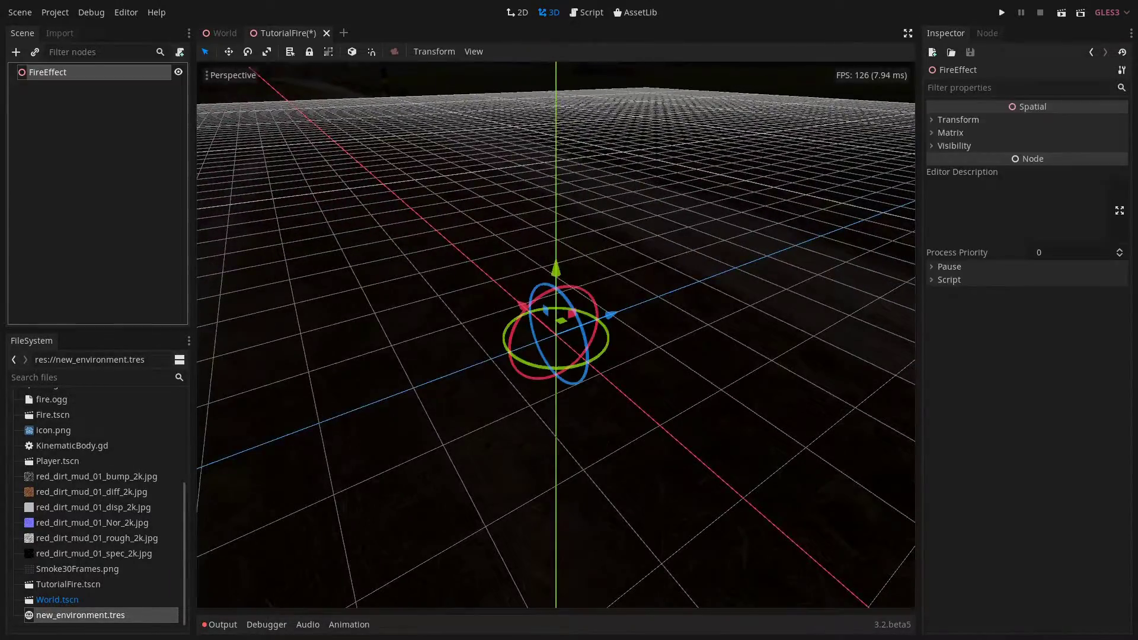
click(16, 52)
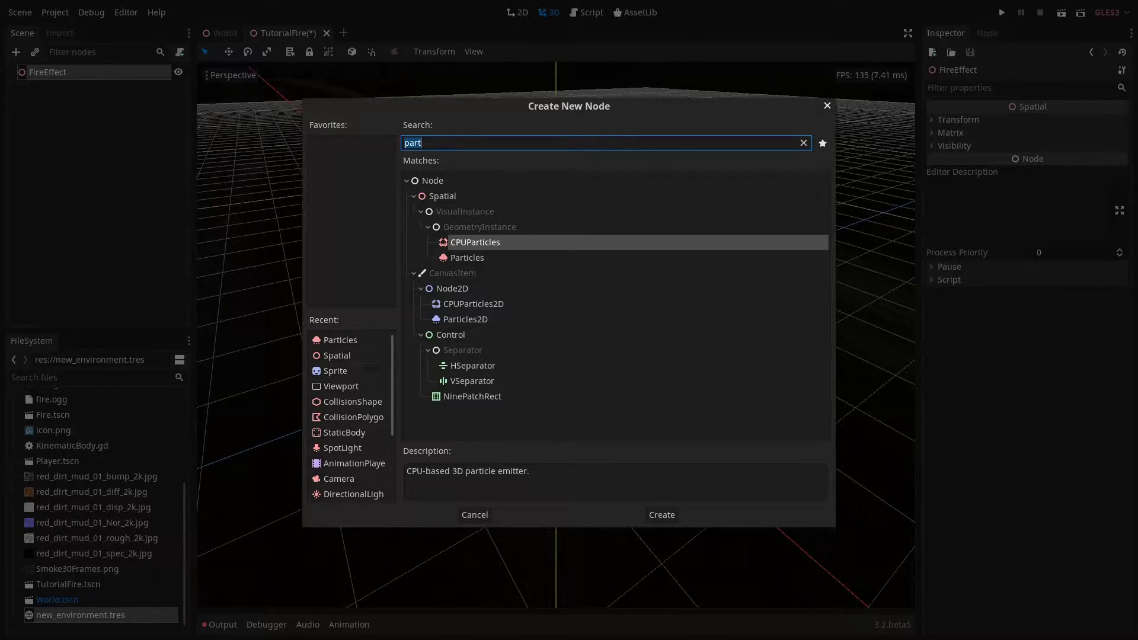
key(Down)
key(Return)
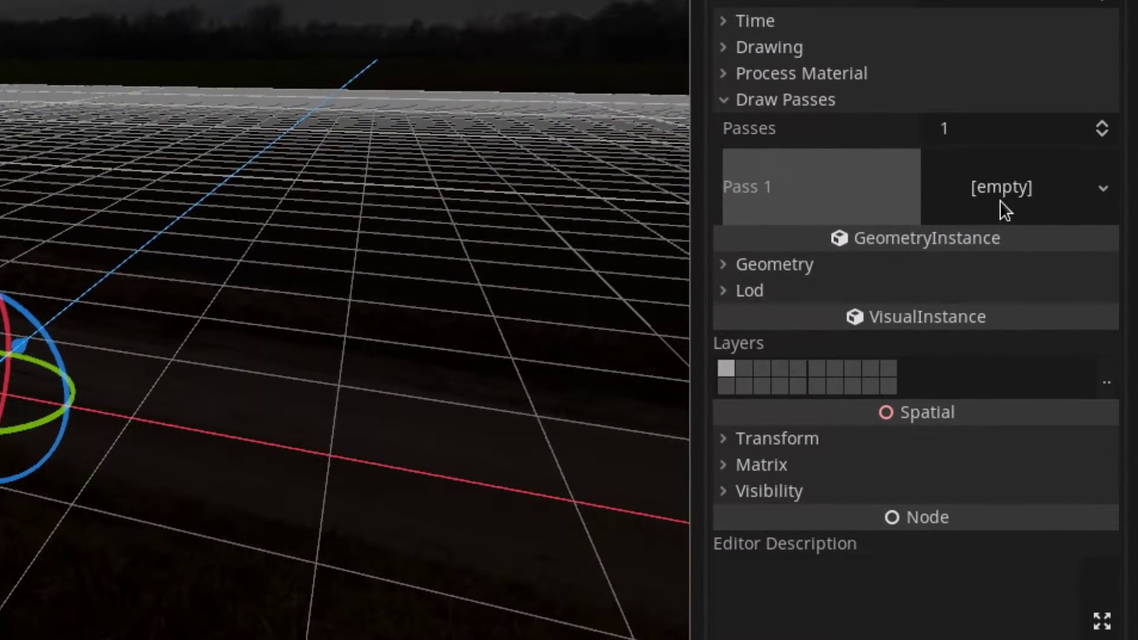
Step: Assign a new QuadMesh to draw pass 1 of the particles and give it a new SpatialMaterial, opened for editing
click(1070, 249)
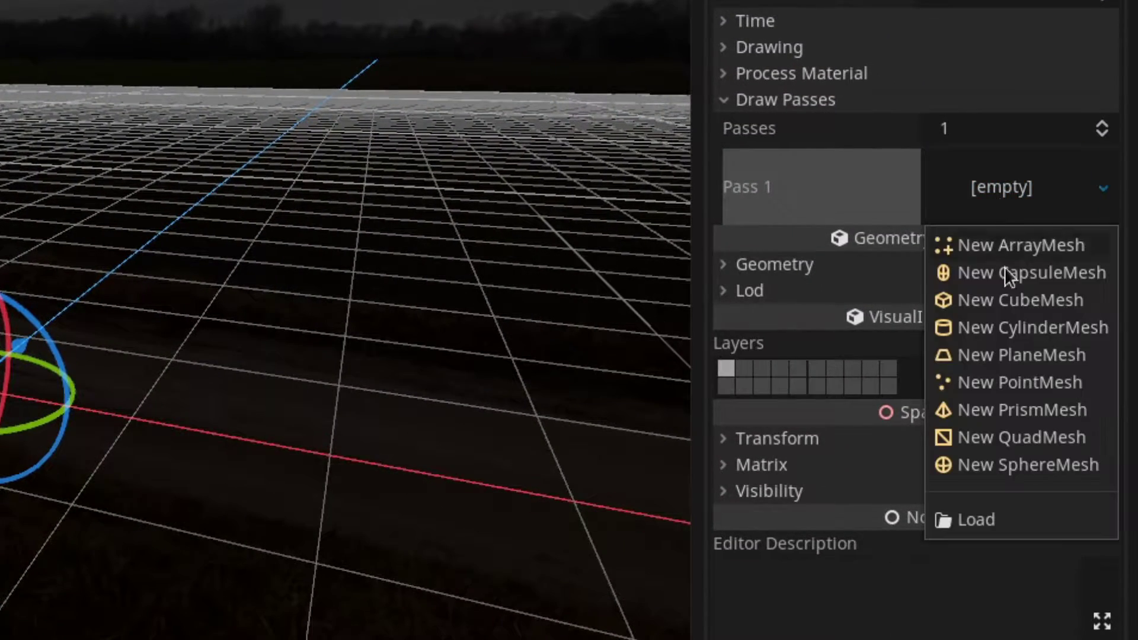
click(1032, 444)
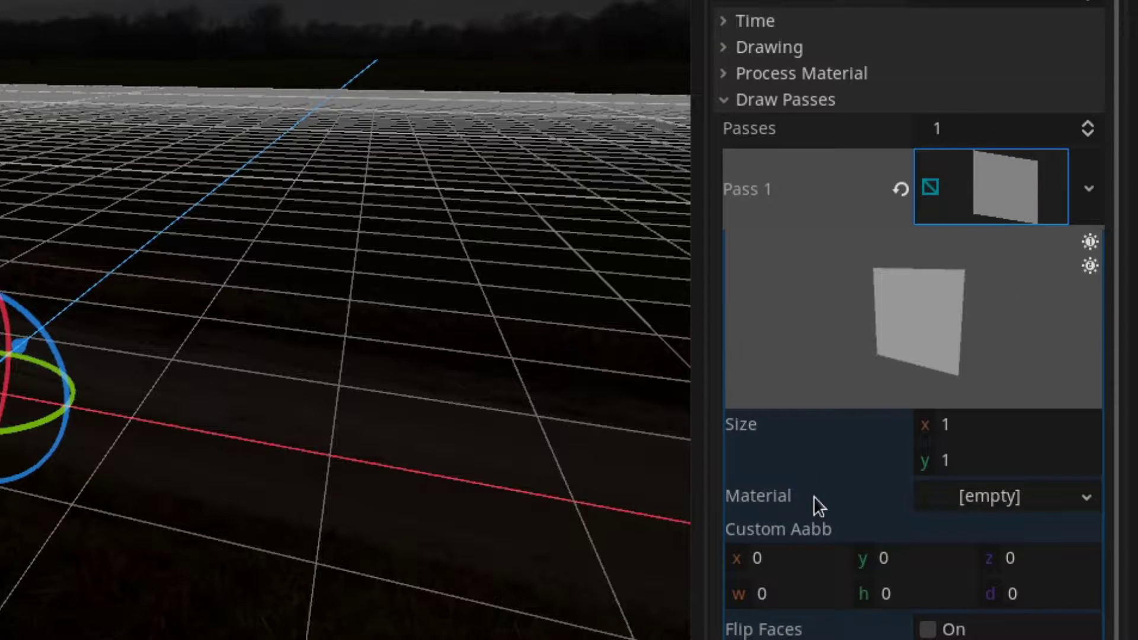
click(990, 494)
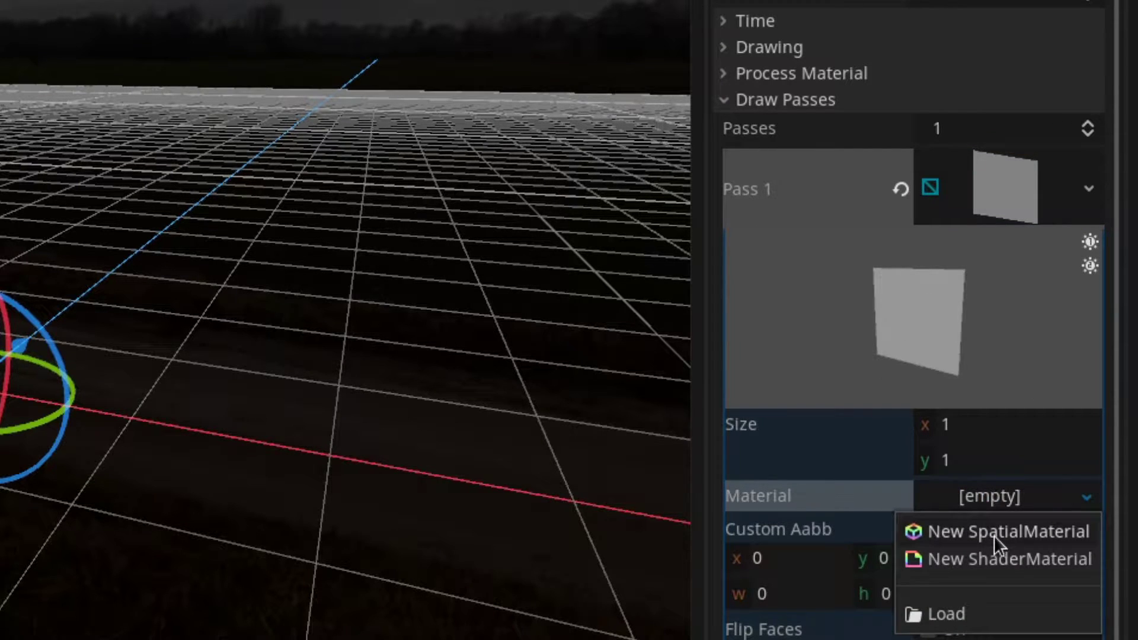
click(994, 536)
click(999, 503)
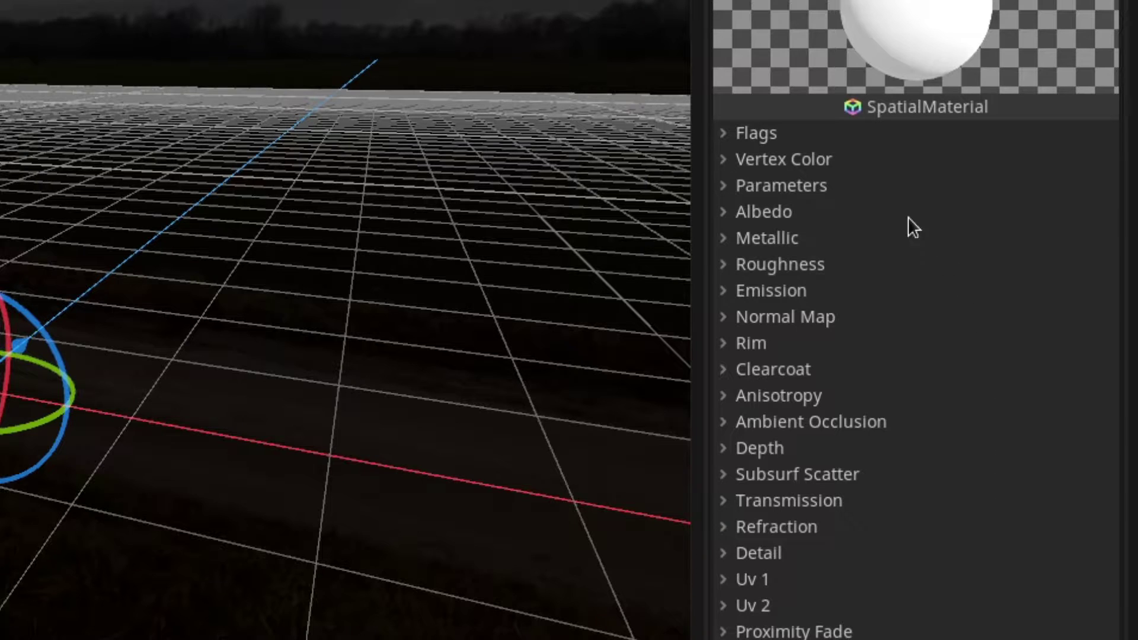
Step: Enable the Transparent and Unshaded flags on the quad's SpatialMaterial
click(766, 134)
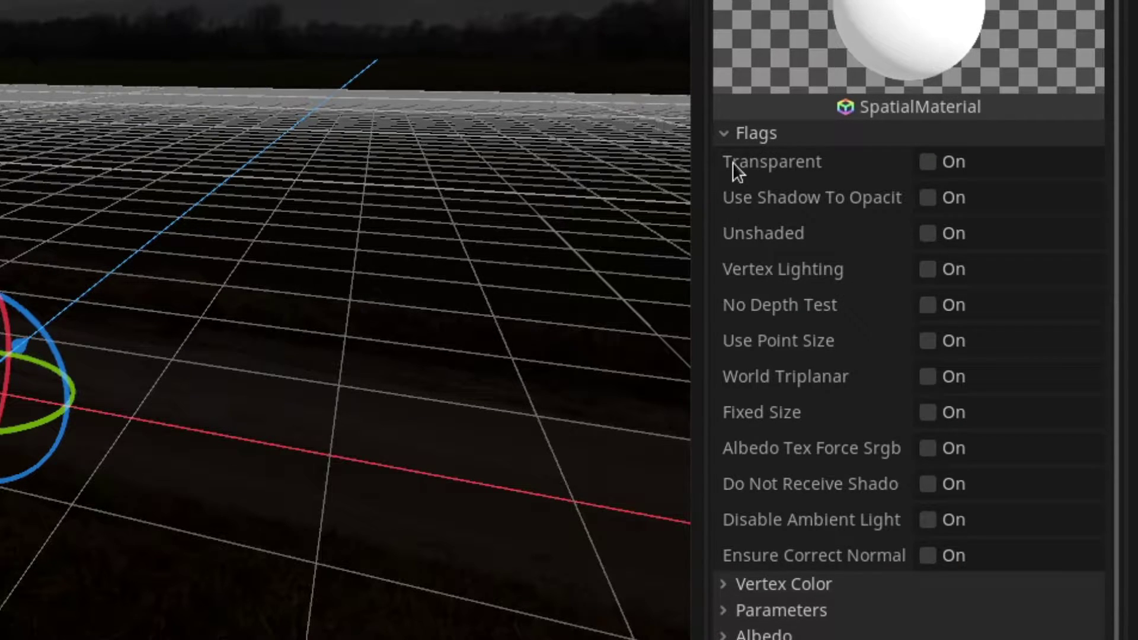
click(926, 166)
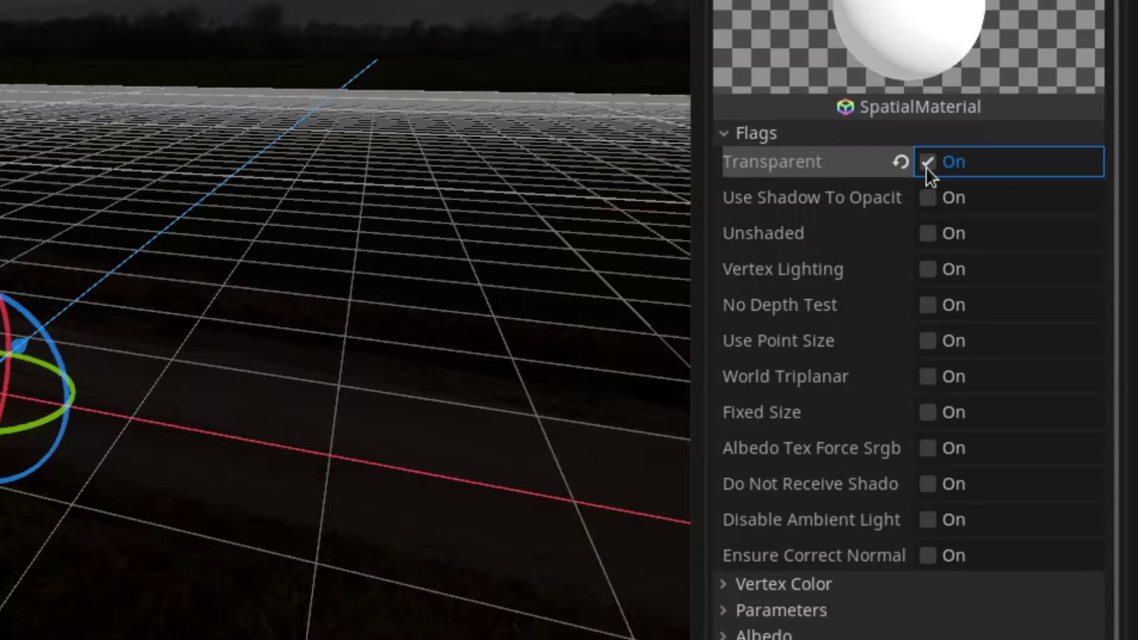
click(922, 235)
click(806, 139)
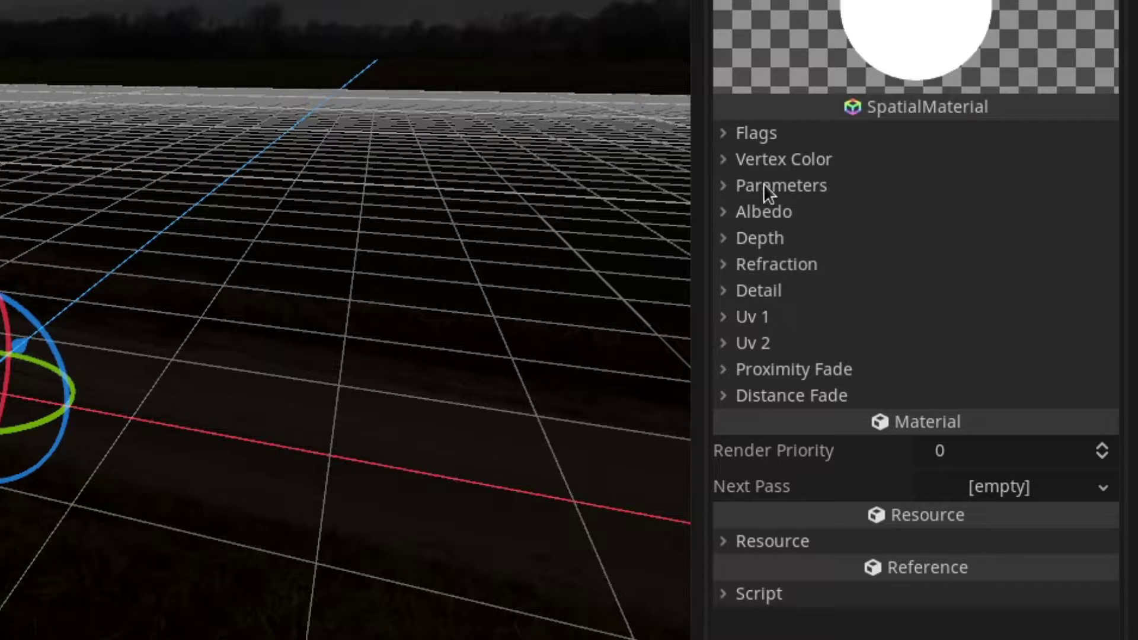
Step: Set the material's blend mode to Add and its billboard mode to Particle Billboard
click(830, 186)
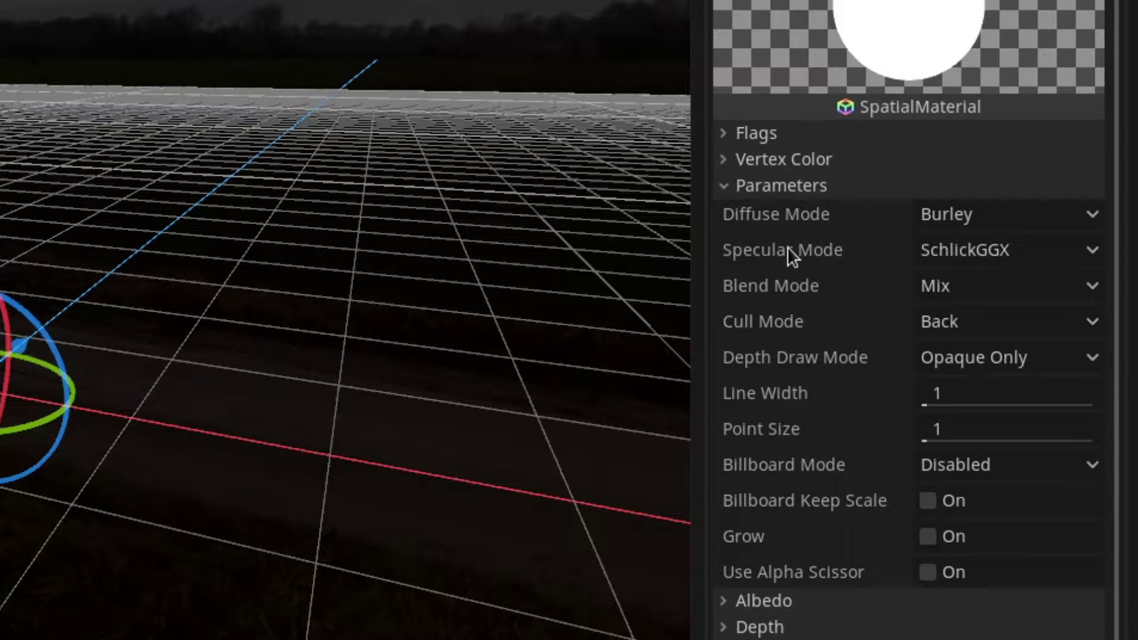
click(976, 284)
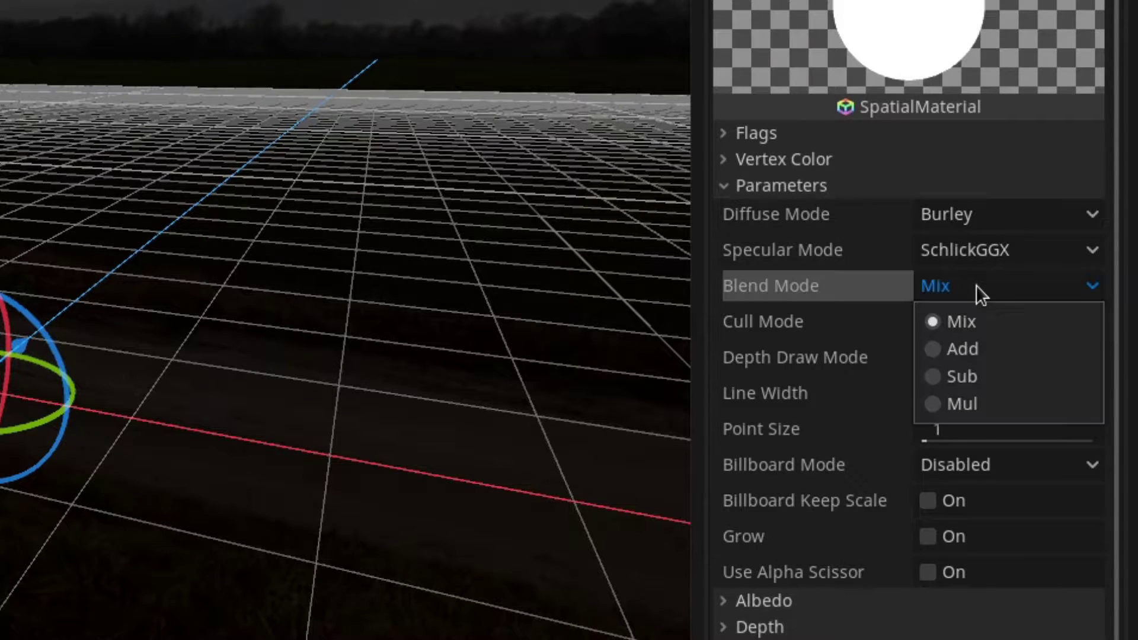
click(966, 350)
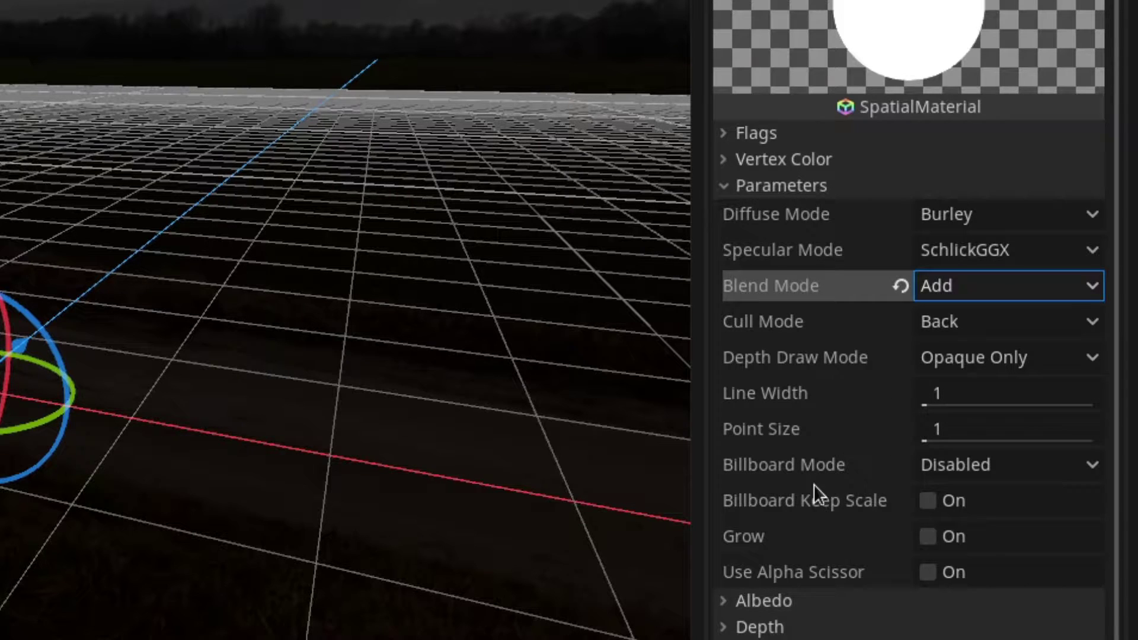
click(950, 470)
click(1001, 586)
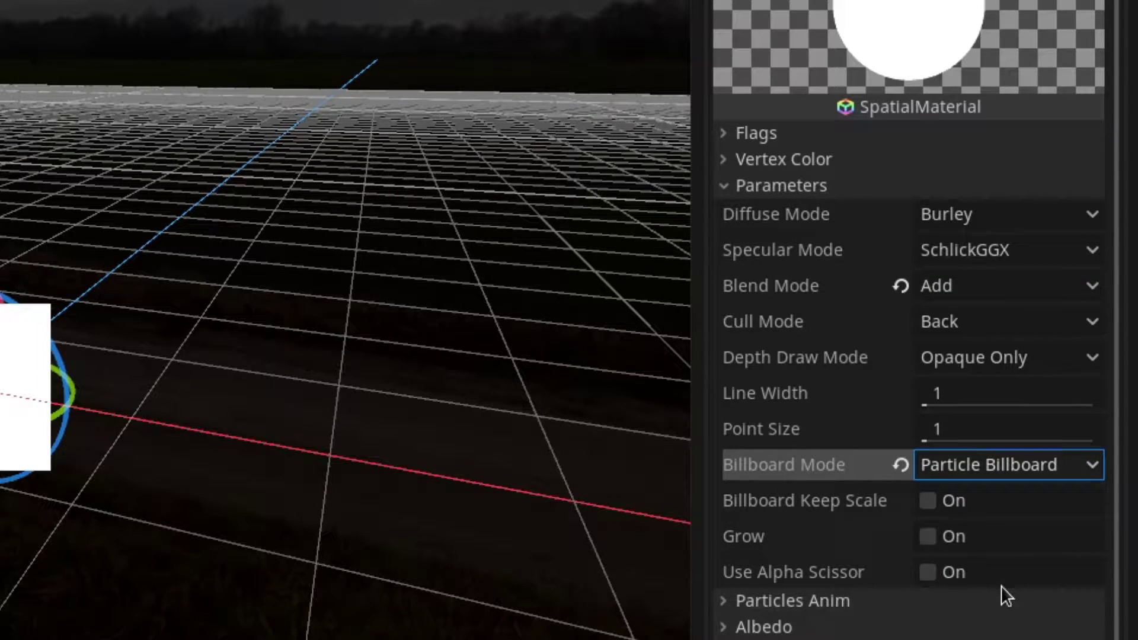
click(769, 188)
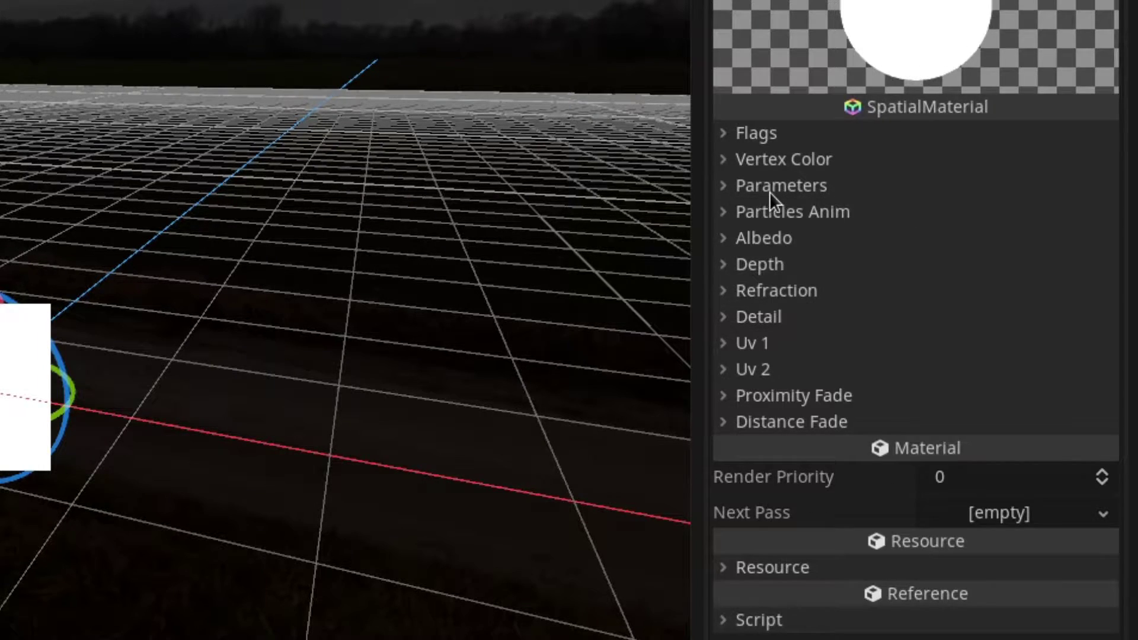
Step: Make the quad's material use the vertex color as albedo
click(787, 162)
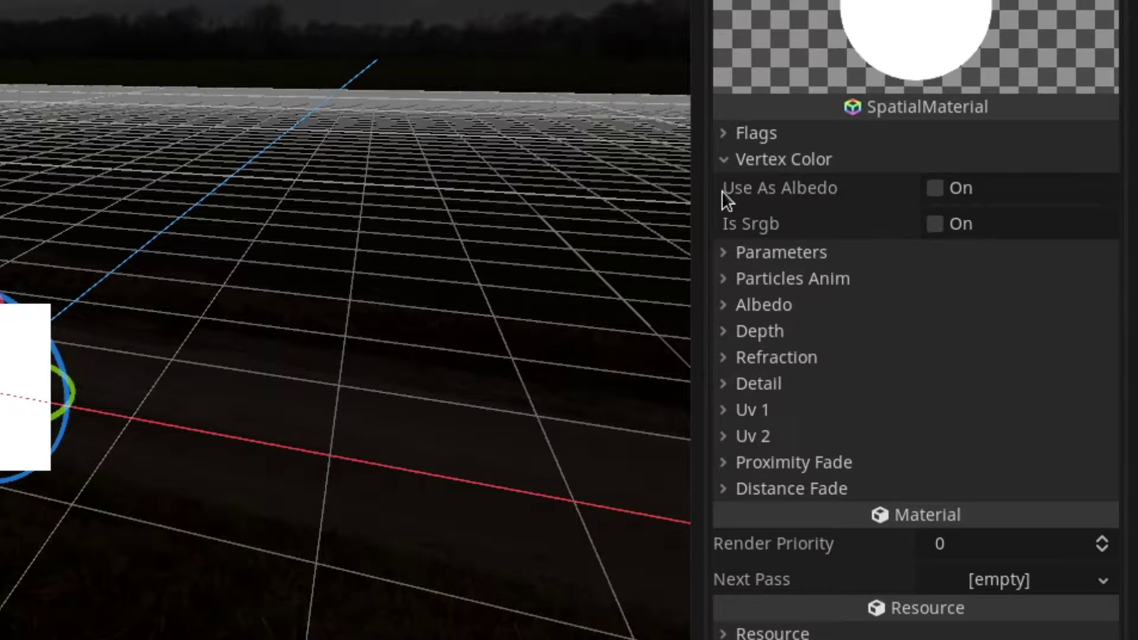
click(941, 190)
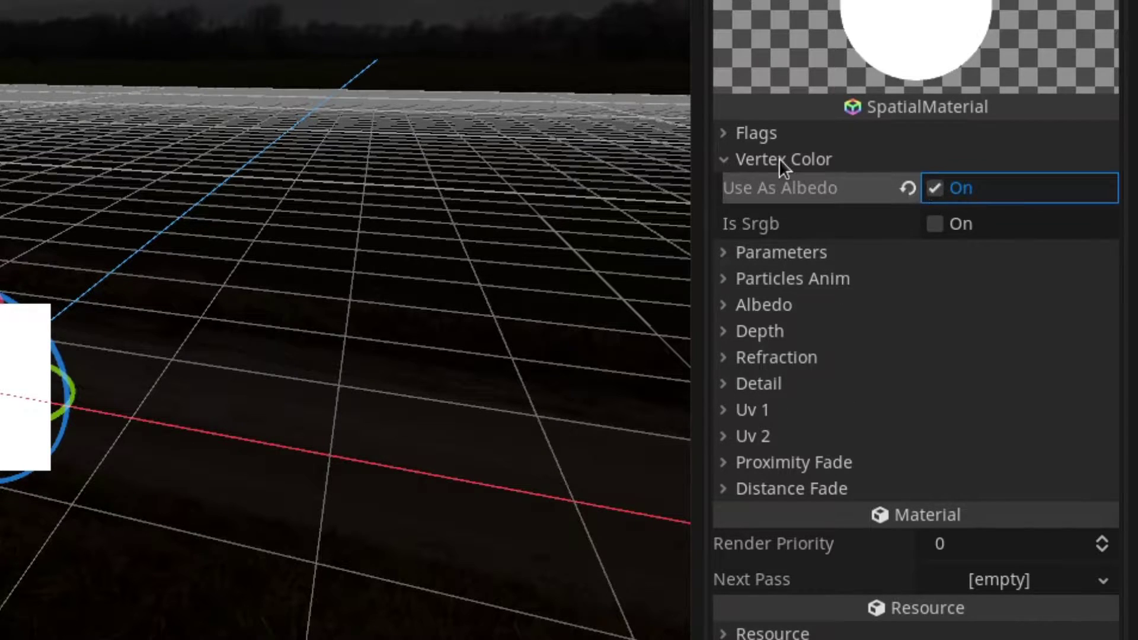
click(864, 163)
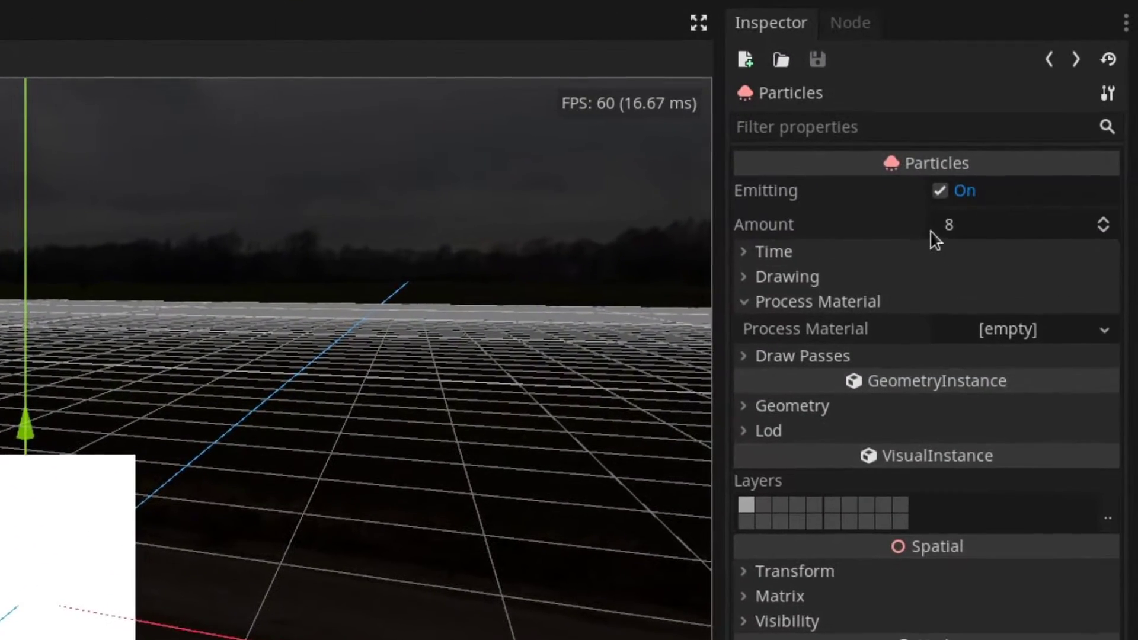
Step: Set the Particles node's amount to 200
click(1046, 141)
text(200)
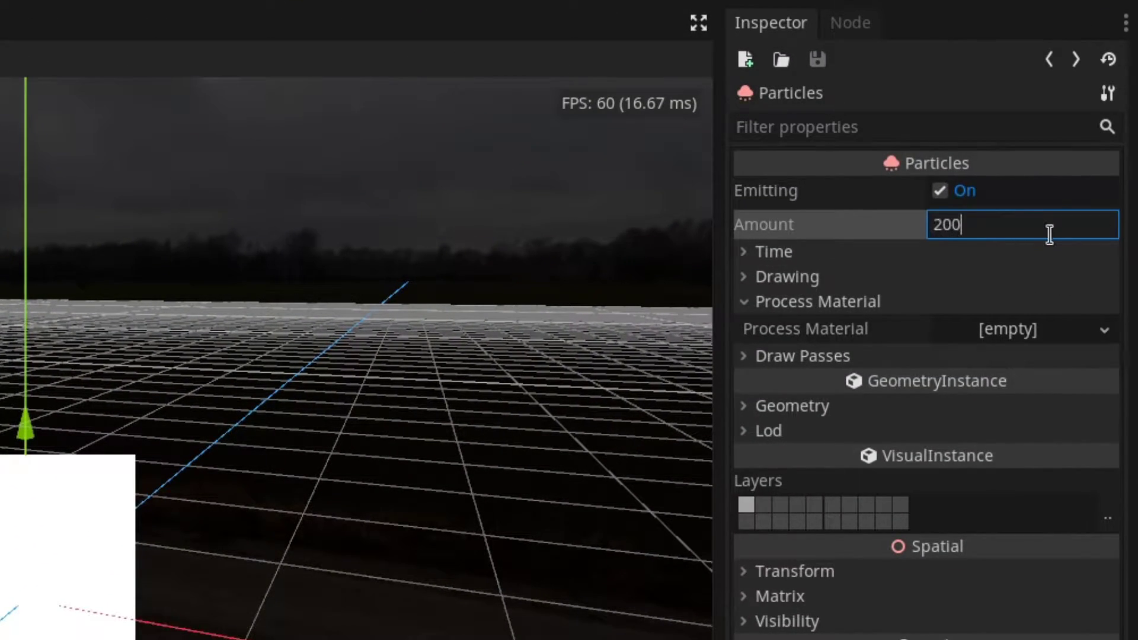
key(Return)
Step: Set the particles' lifetime to 0.5 and their time randomness to 1
click(766, 254)
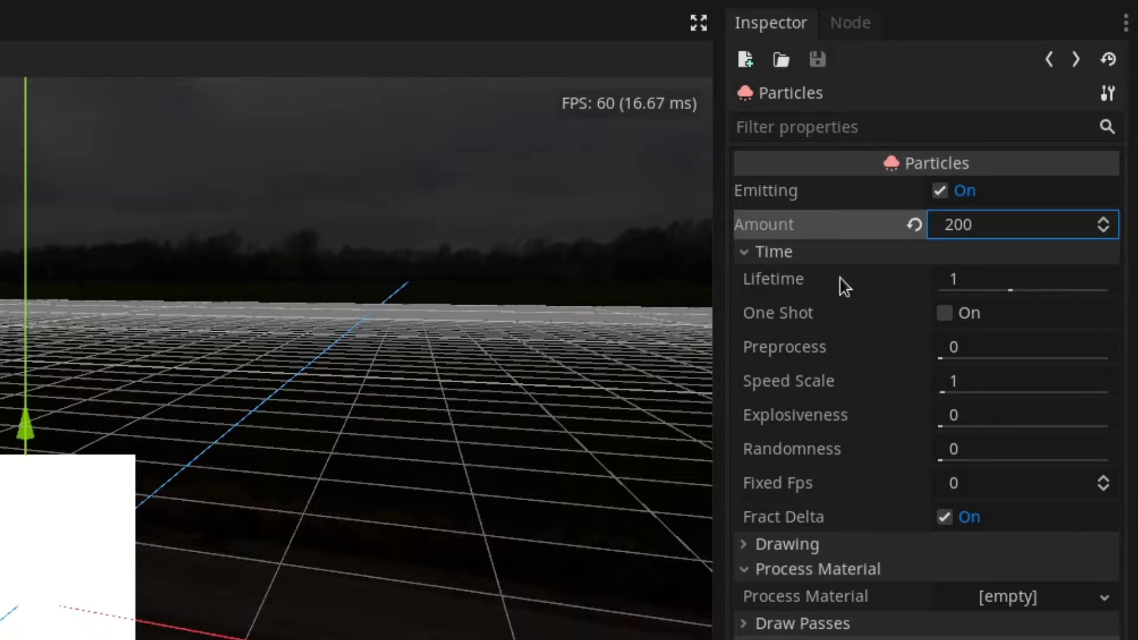
click(985, 281)
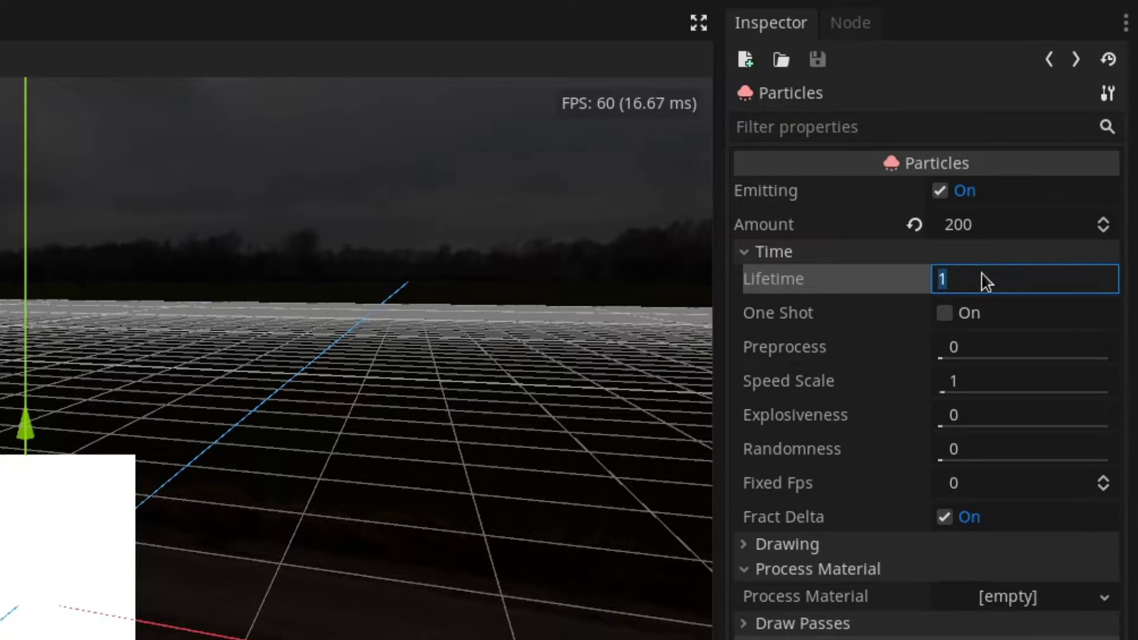
text(.5)
key(Return)
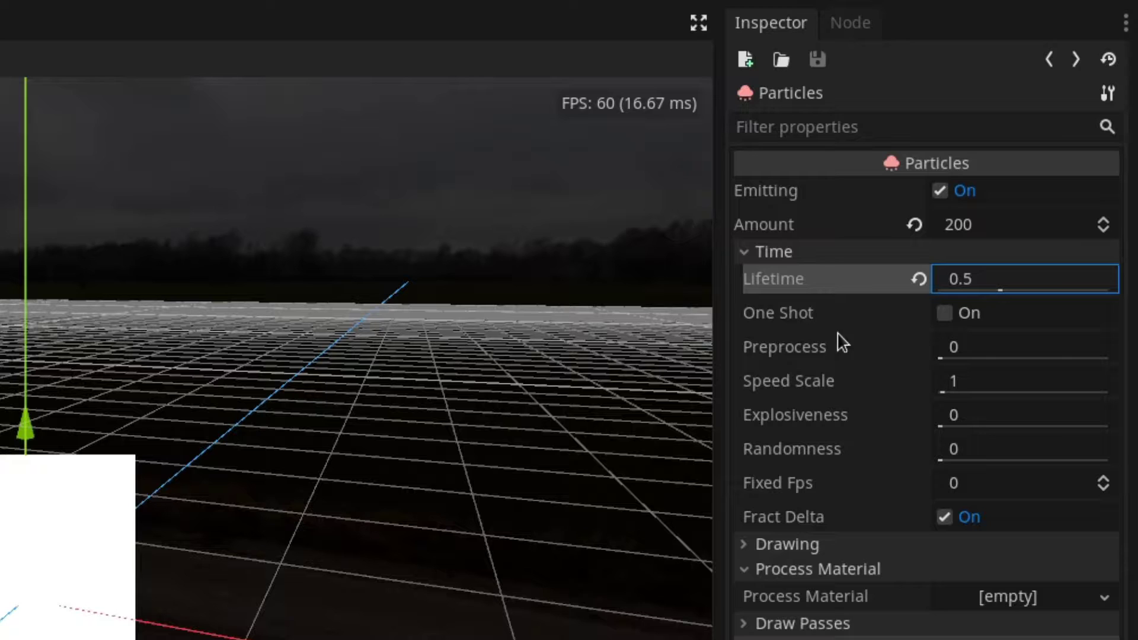
click(986, 457)
text(1)
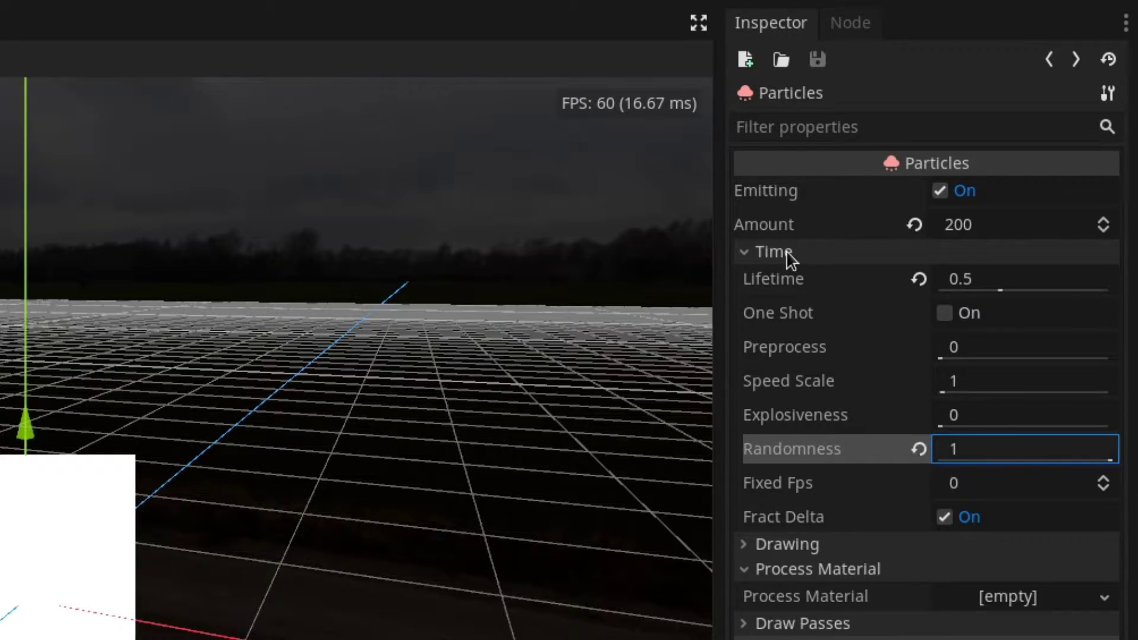
click(788, 256)
Step: Turn off local coordinates for the particles and set their draw order to View Depth
click(771, 279)
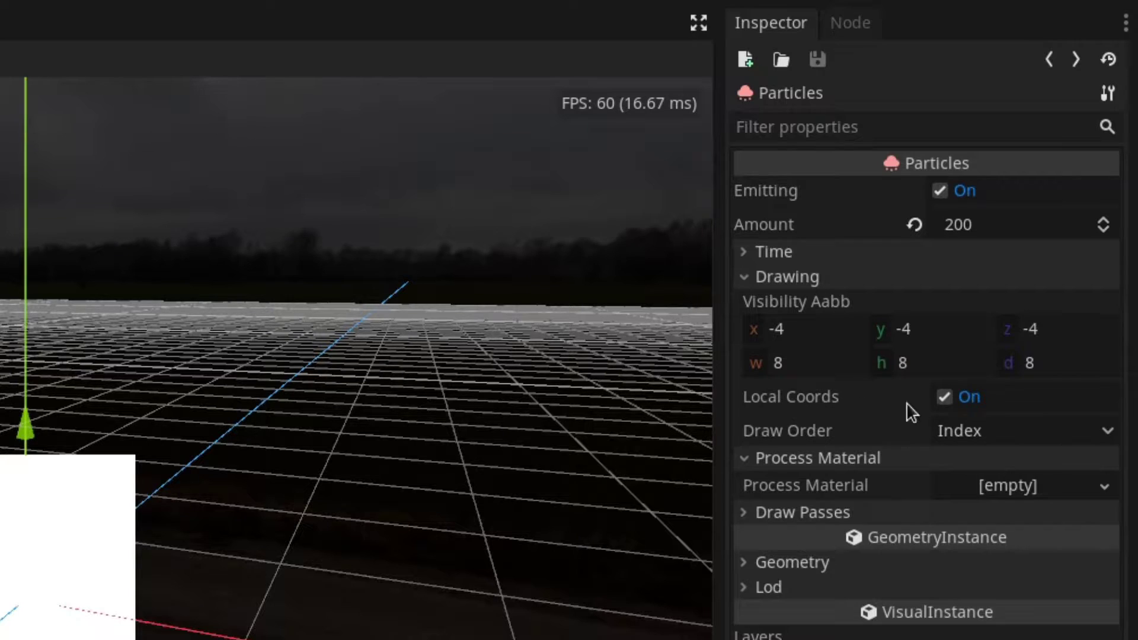
click(945, 401)
click(993, 435)
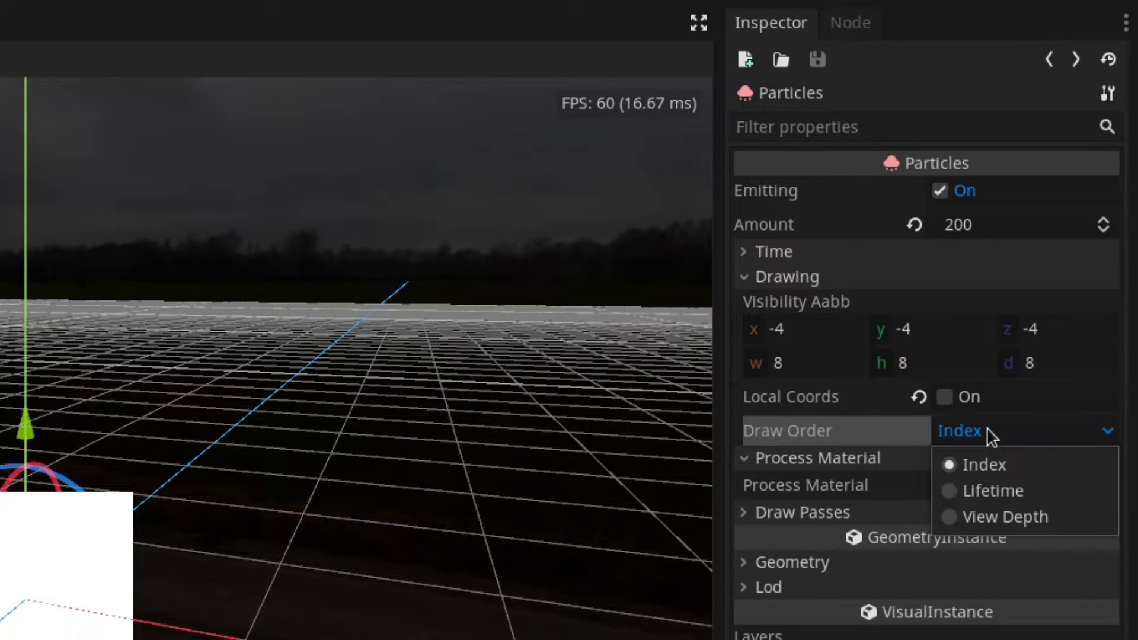
click(1001, 517)
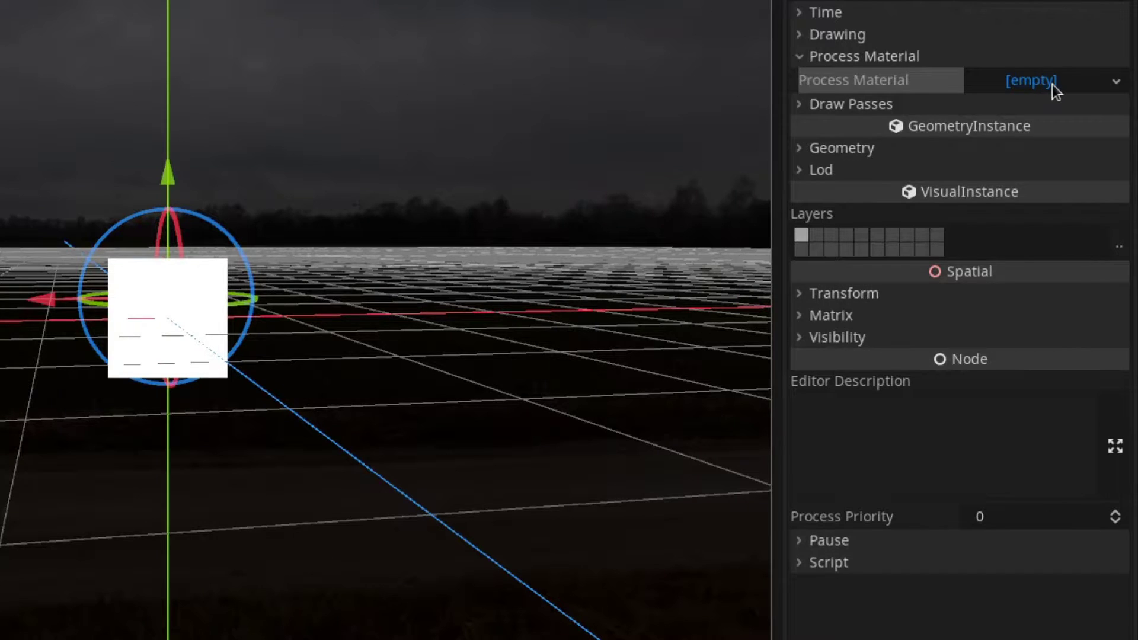
Step: Assign a new ParticlesMaterial as the process material and set its Y gravity to 0
click(1044, 81)
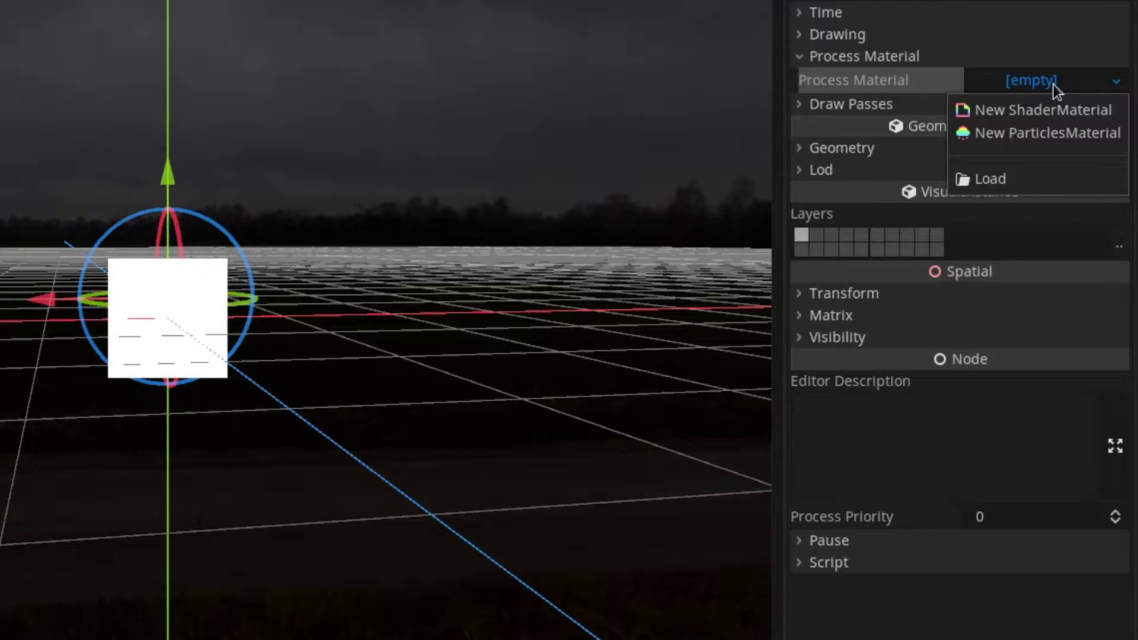
click(1061, 135)
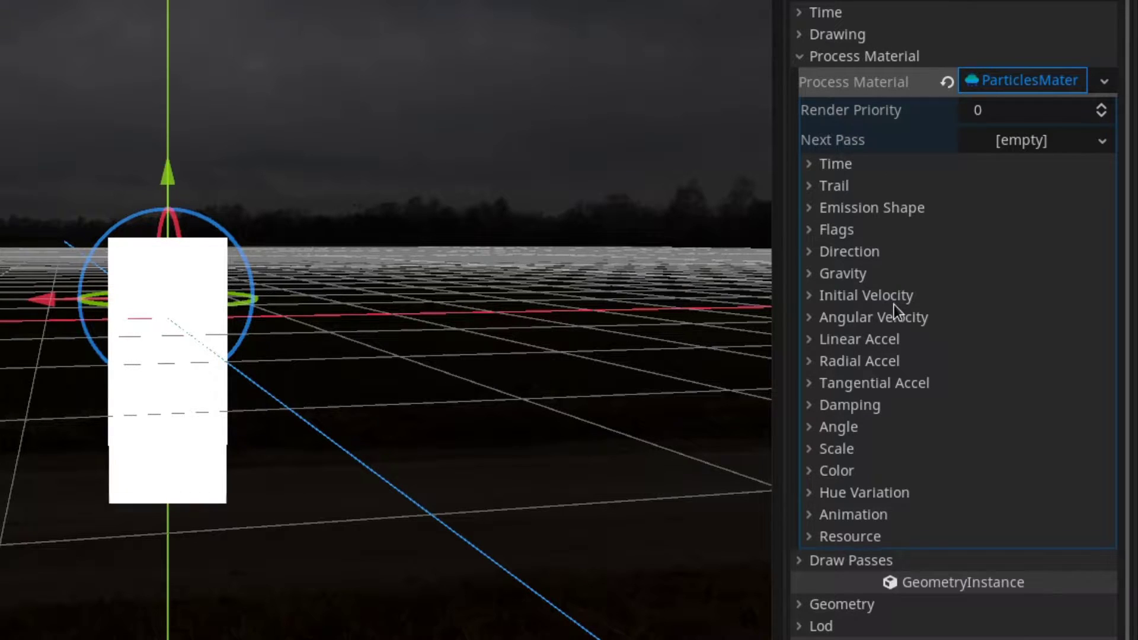
click(847, 274)
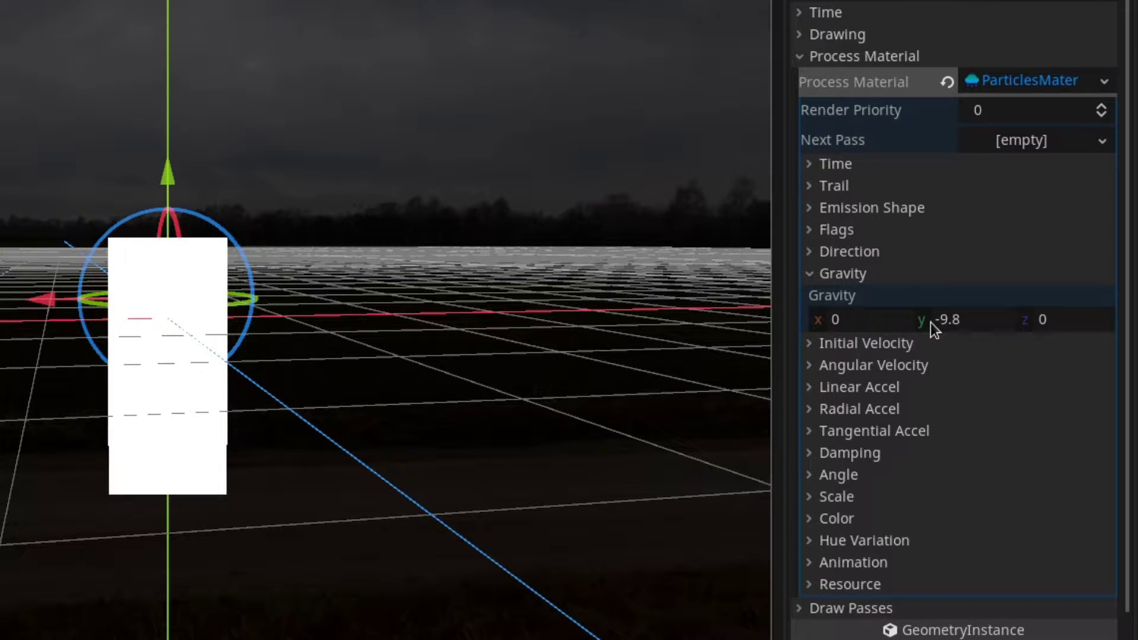
click(970, 320)
text(0)
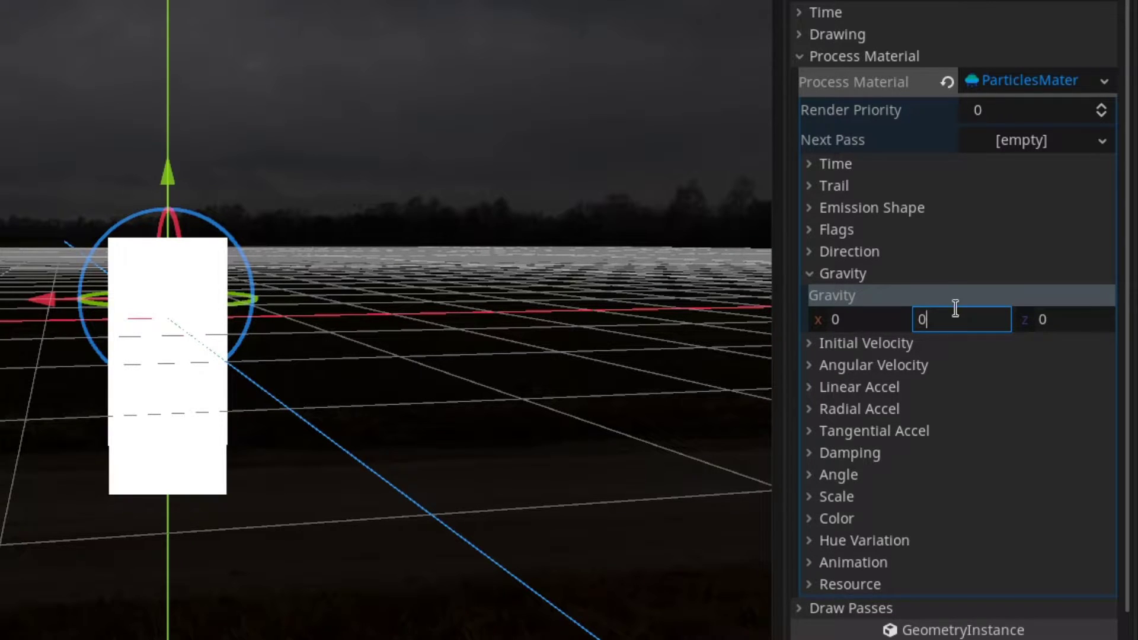
click(870, 274)
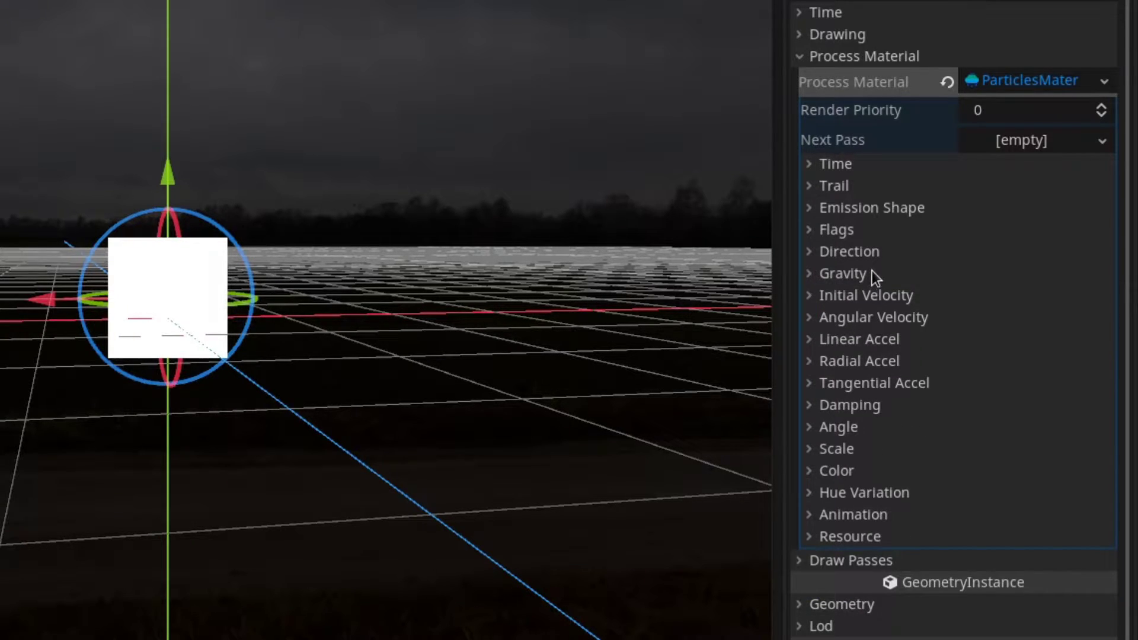
Step: Set the initial velocity in the ParticlesMaterial to 5
click(883, 294)
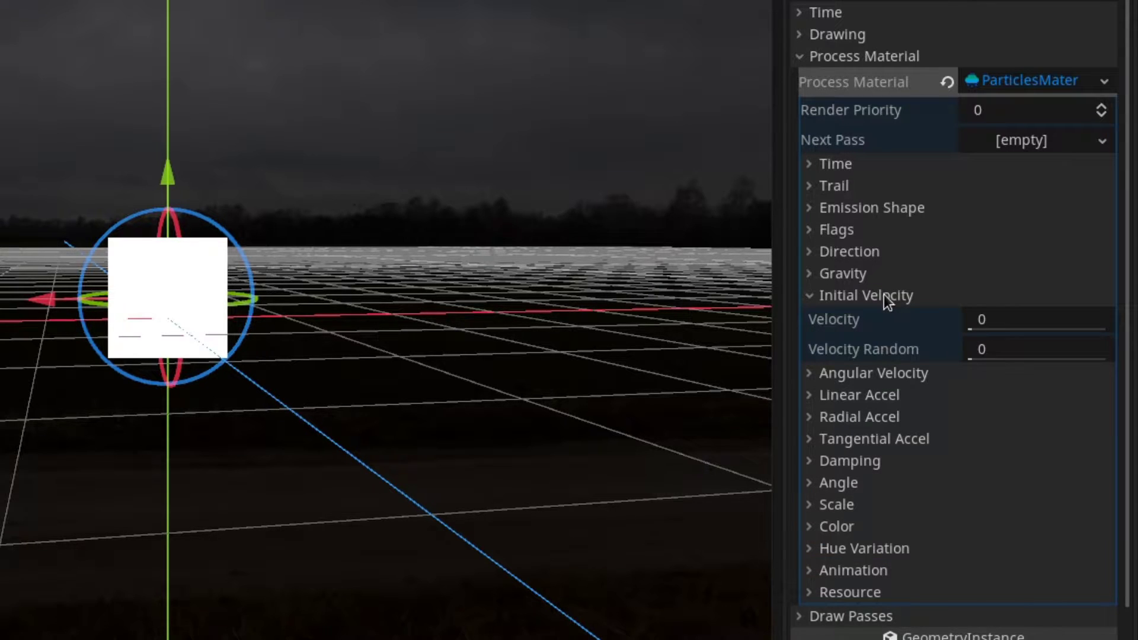
click(1020, 322)
text(5)
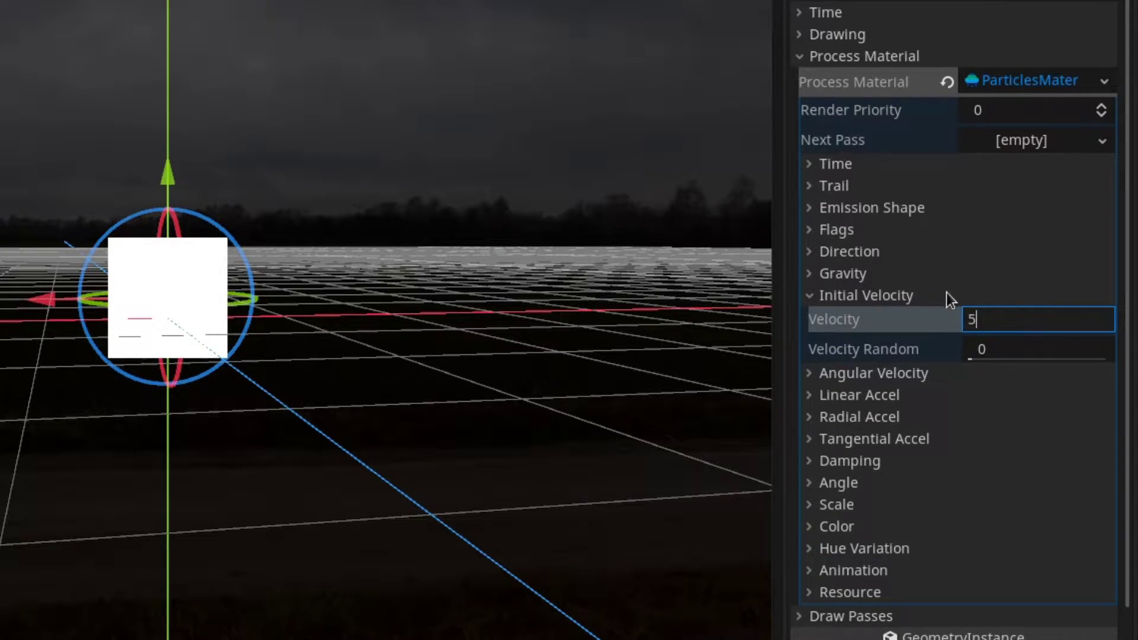
key(Return)
click(869, 294)
Step: Set the emission direction to X 0 and Y 1, and narrow the spread to a straight column
click(849, 253)
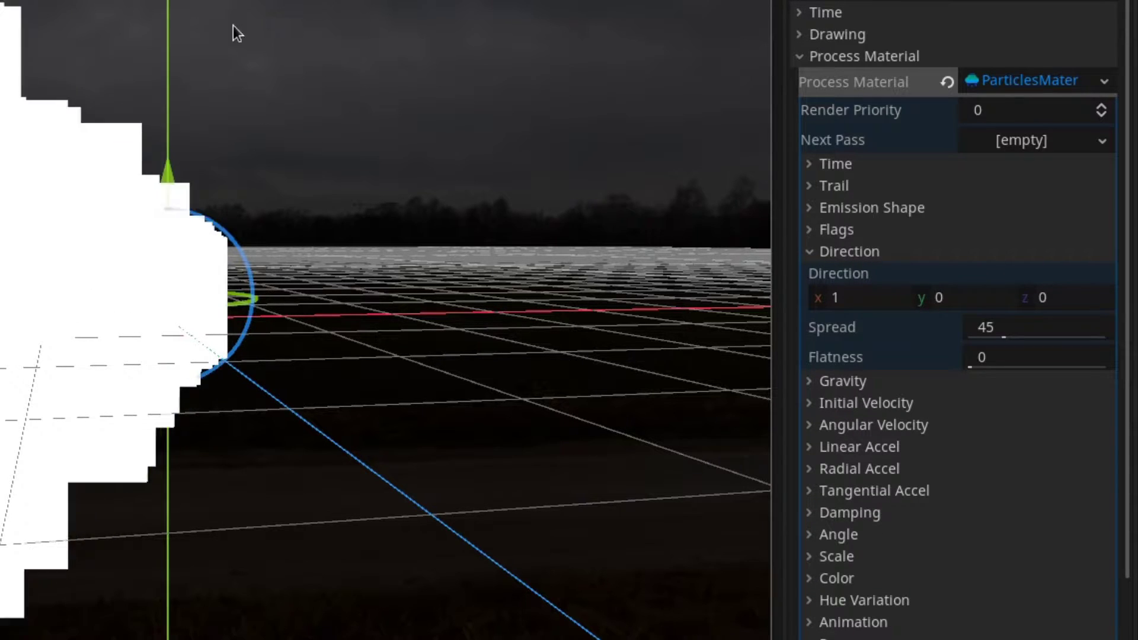
click(849, 297)
text(0)
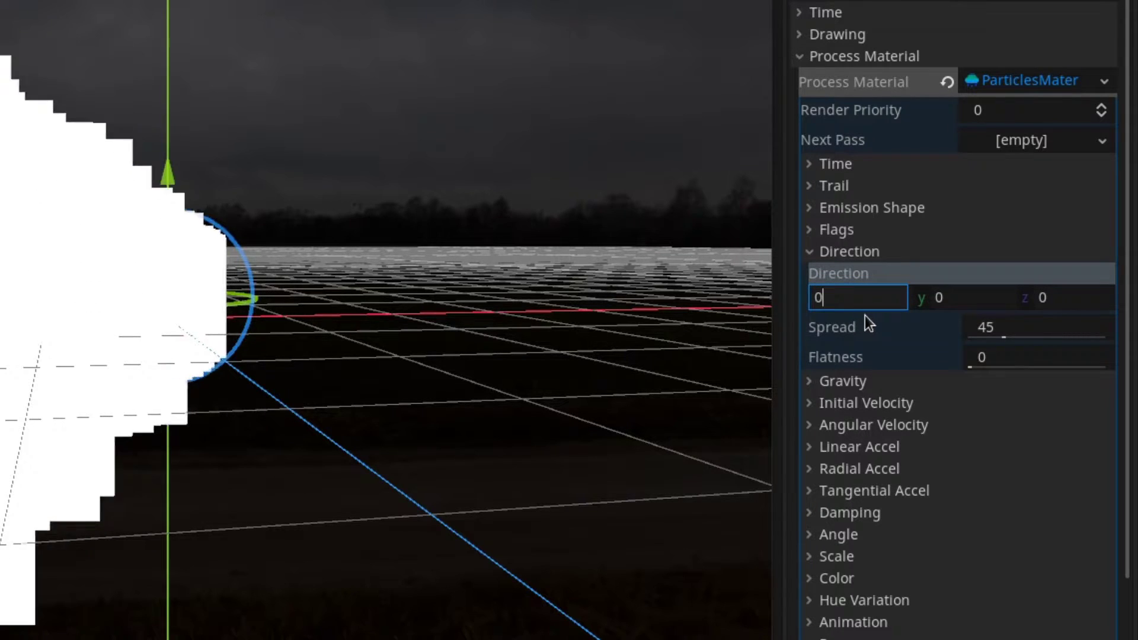
key(Return)
click(962, 296)
text(1)
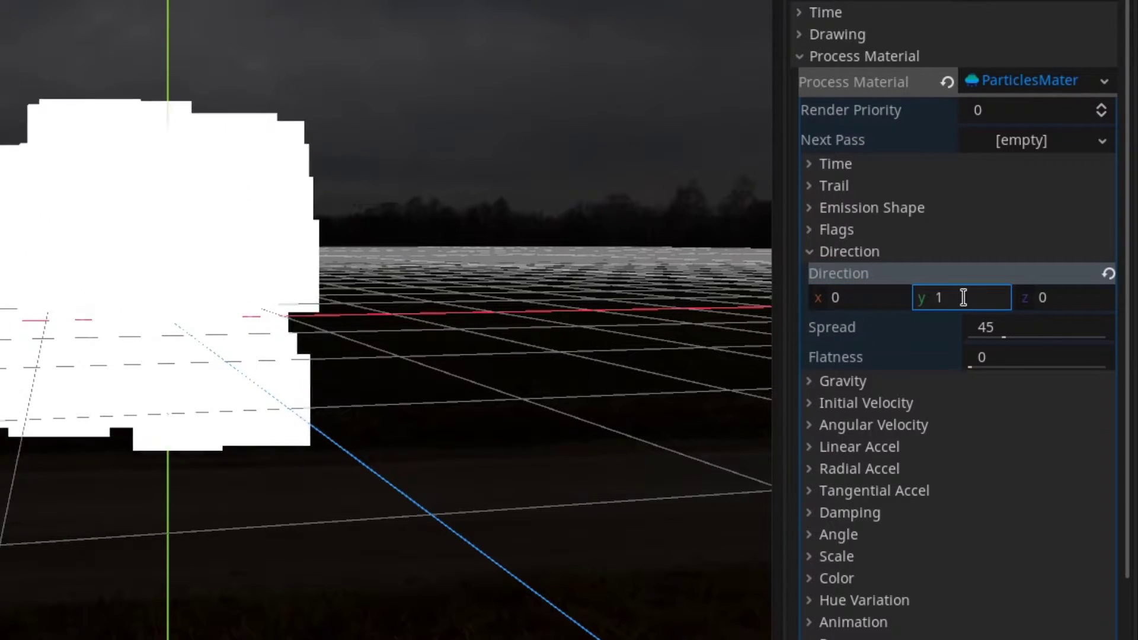
key(Return)
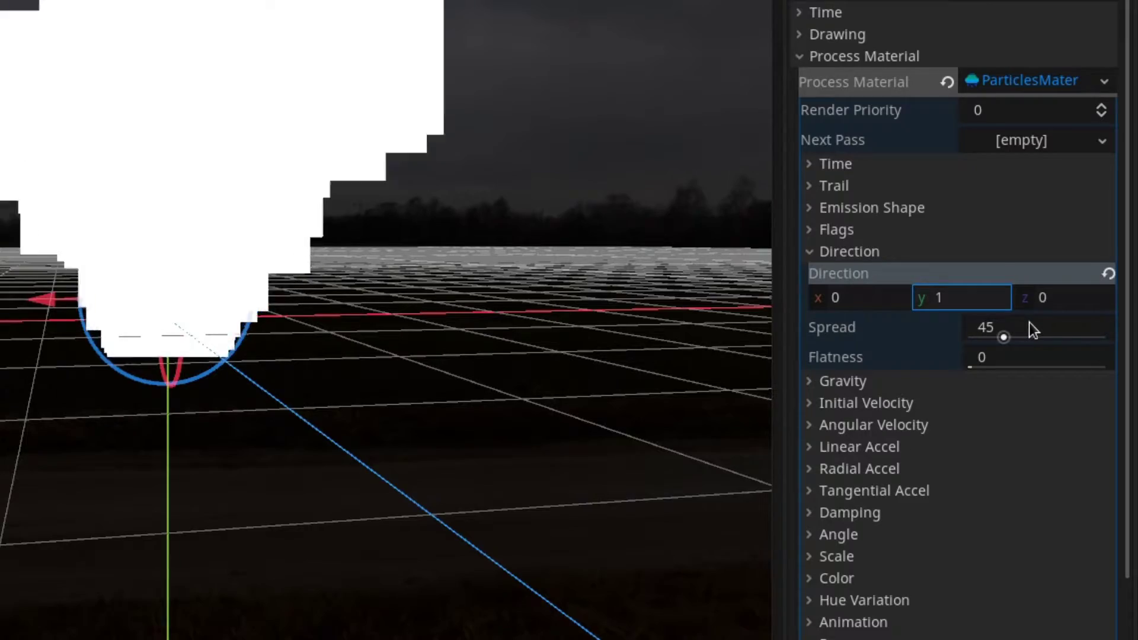
click(1010, 335)
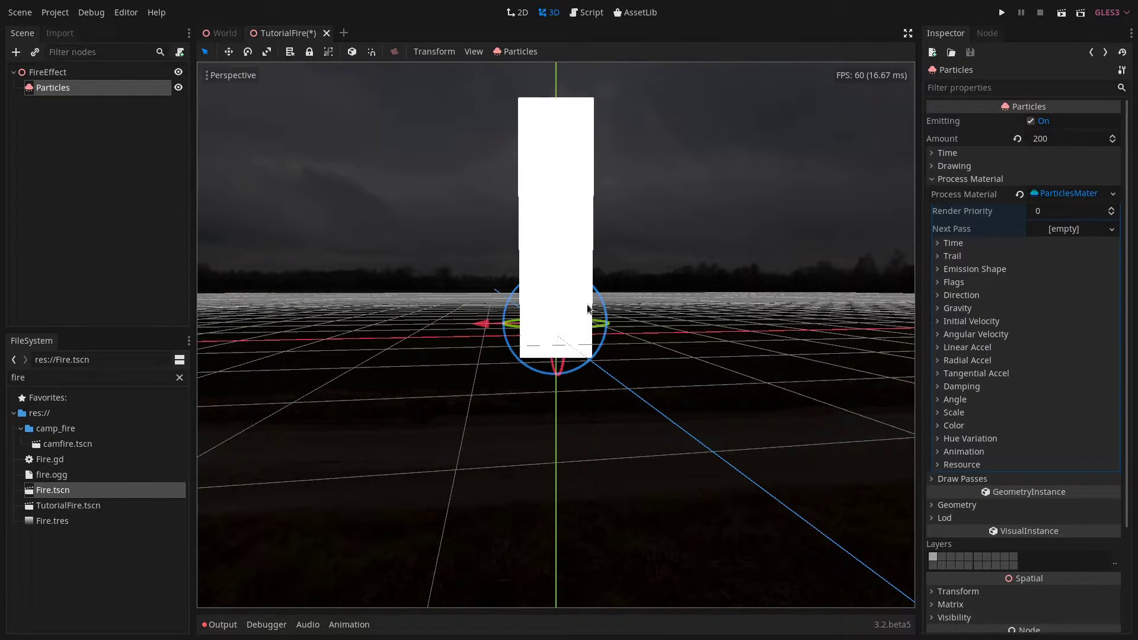
Step: Set the particle angle to 360 and its angle randomness to 1 in the process material
click(937, 399)
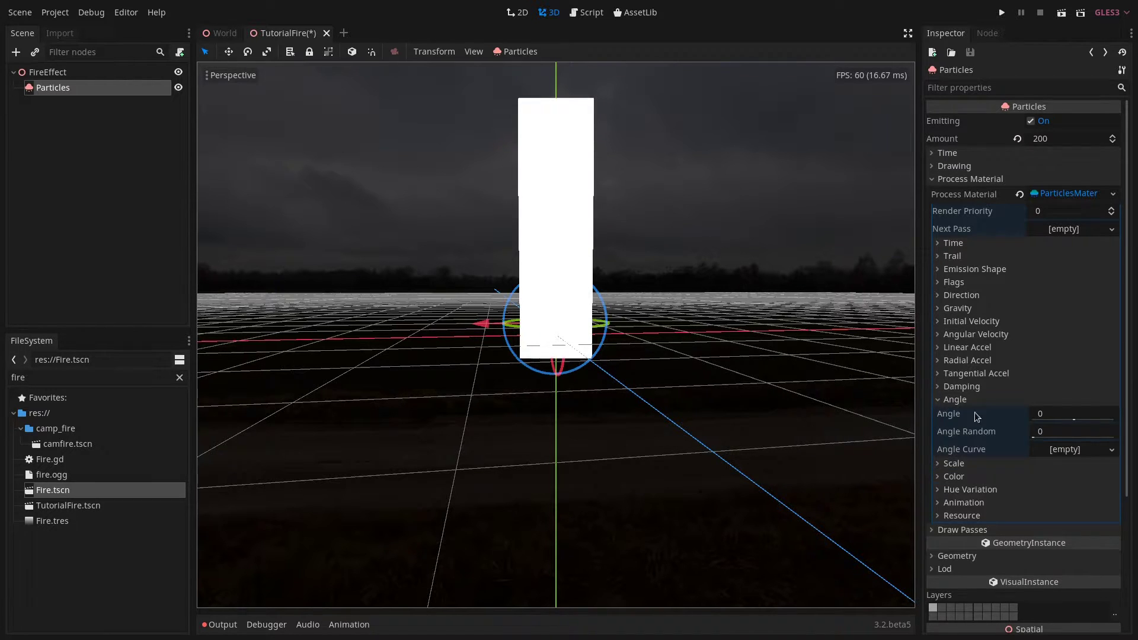
click(1054, 413)
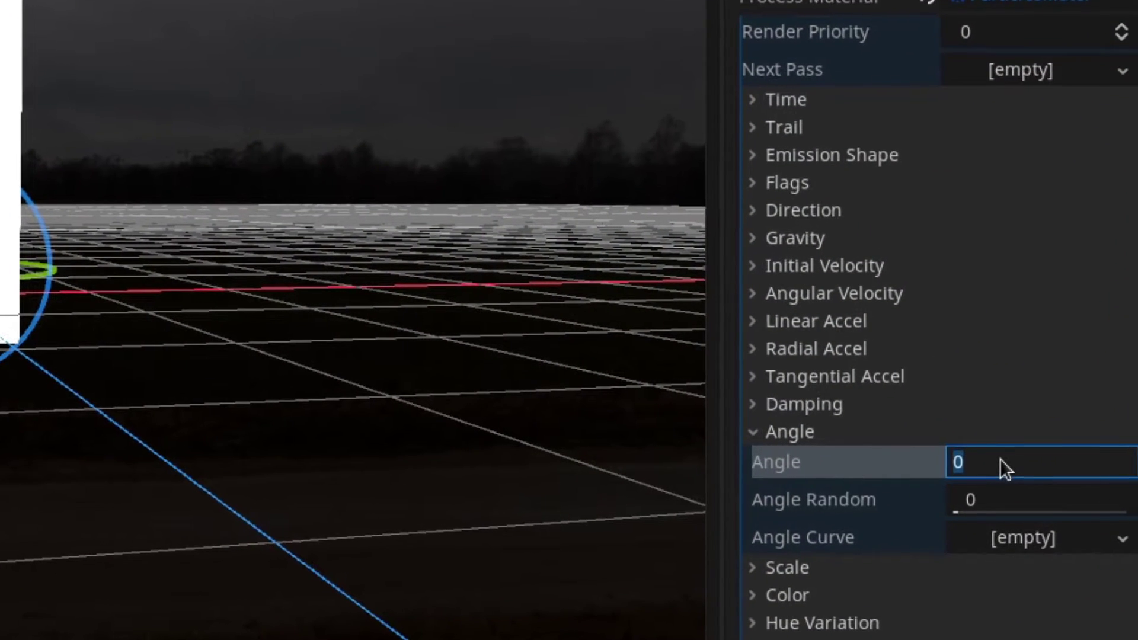
text(360)
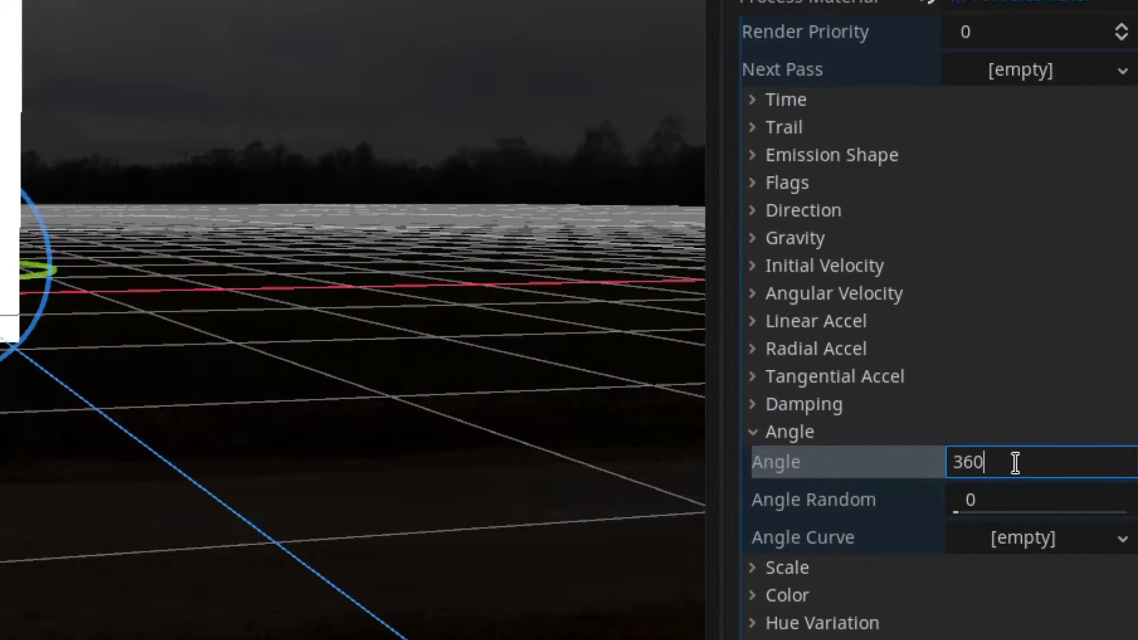
key(Return)
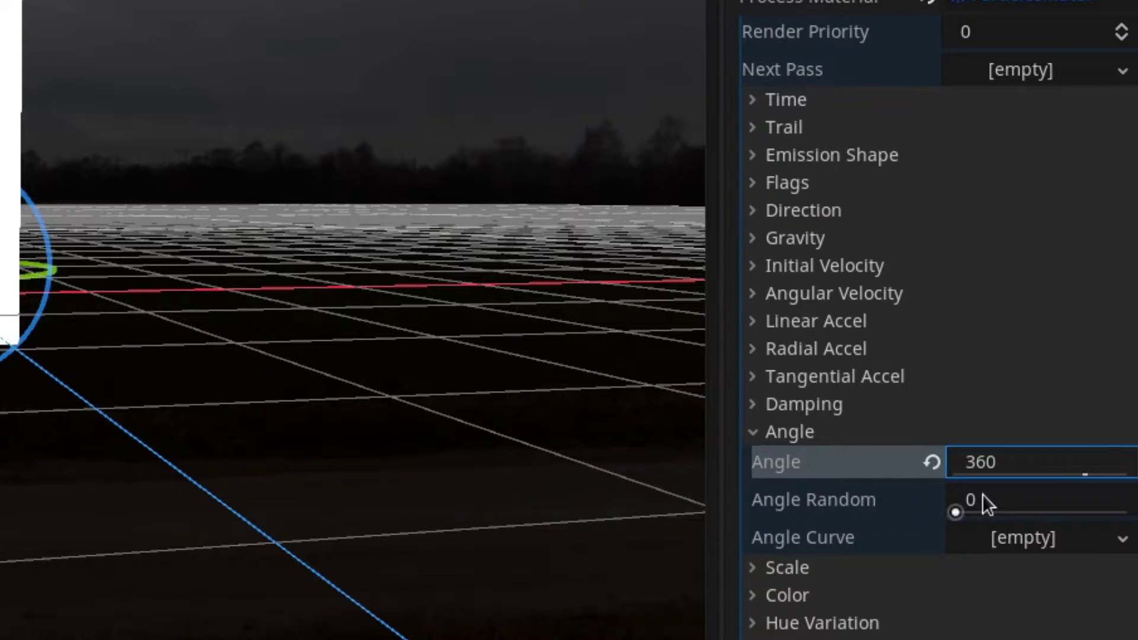
click(991, 498)
text(1)
key(Return)
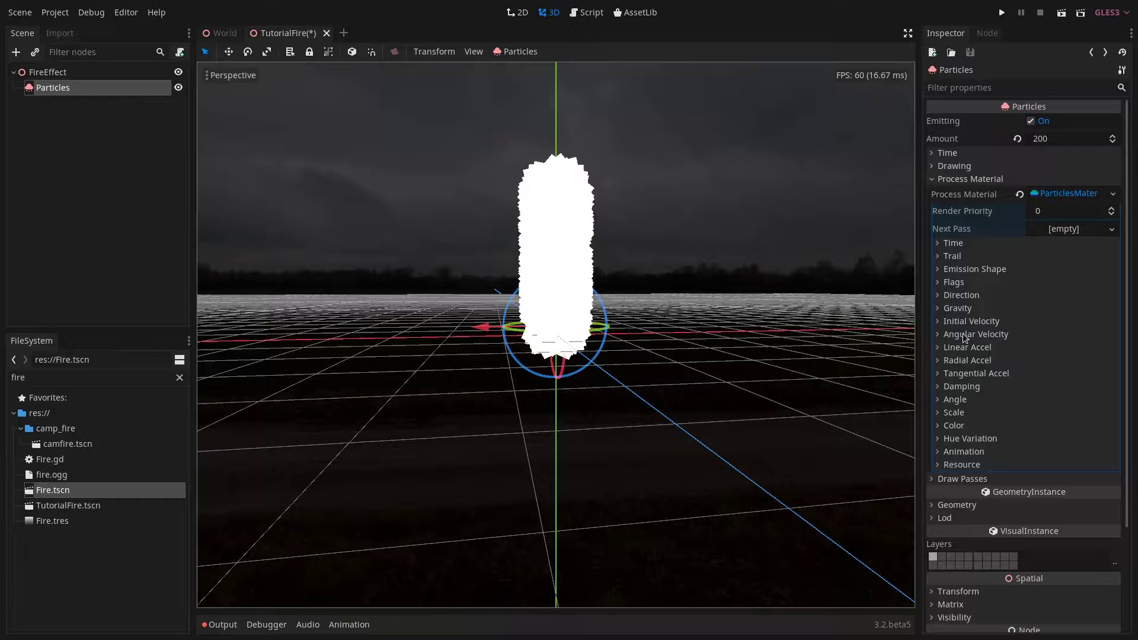
Step: Set the particles' angular velocity to 40 with a velocity randomness of 1
click(965, 334)
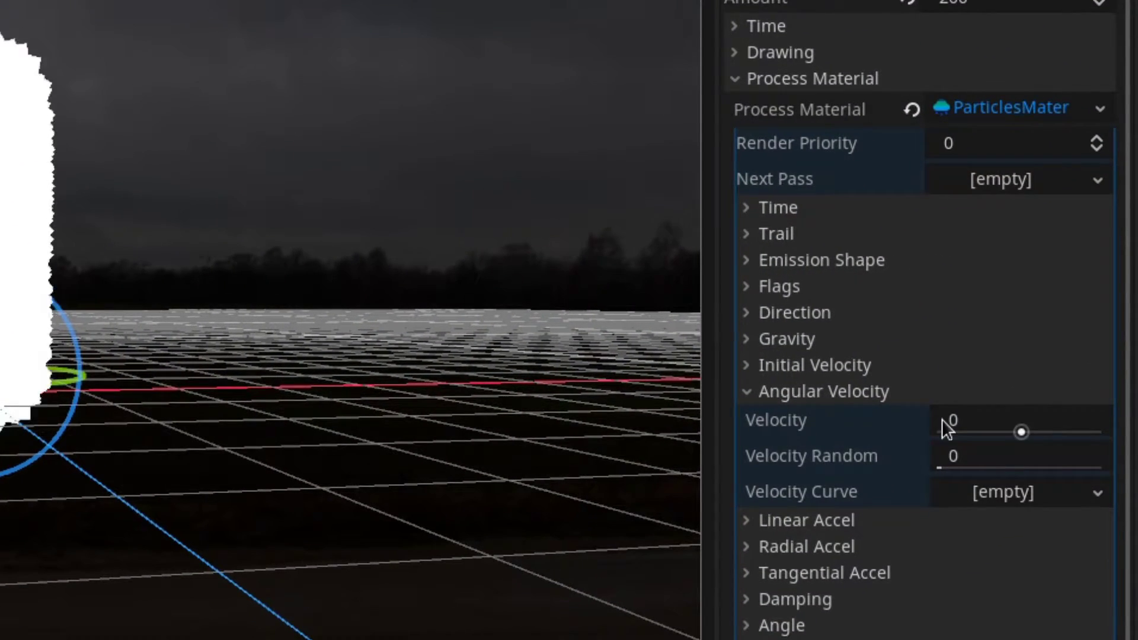
click(954, 418)
text(40)
key(Return)
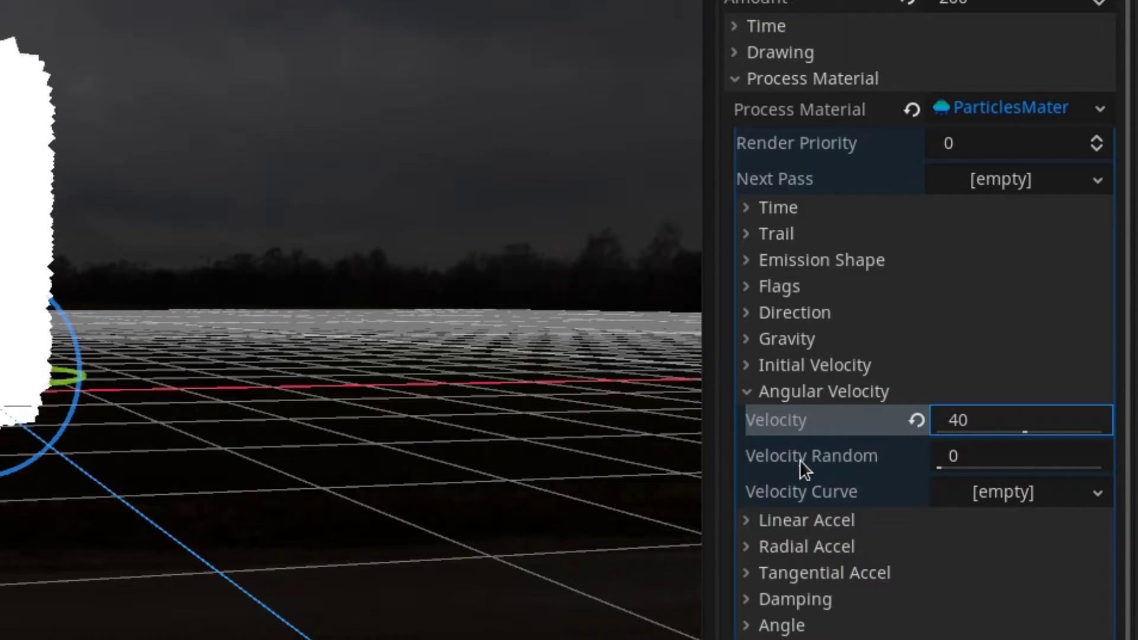
click(983, 456)
text(1)
key(Return)
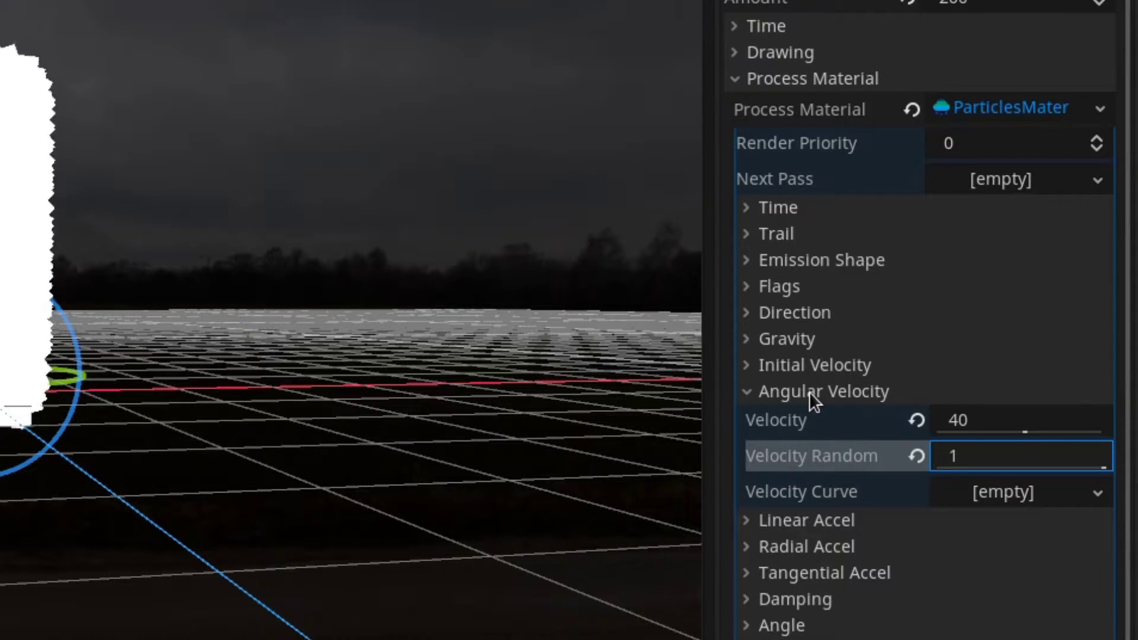
Step: Set the randomness of the initial velocity to 0.1
click(809, 364)
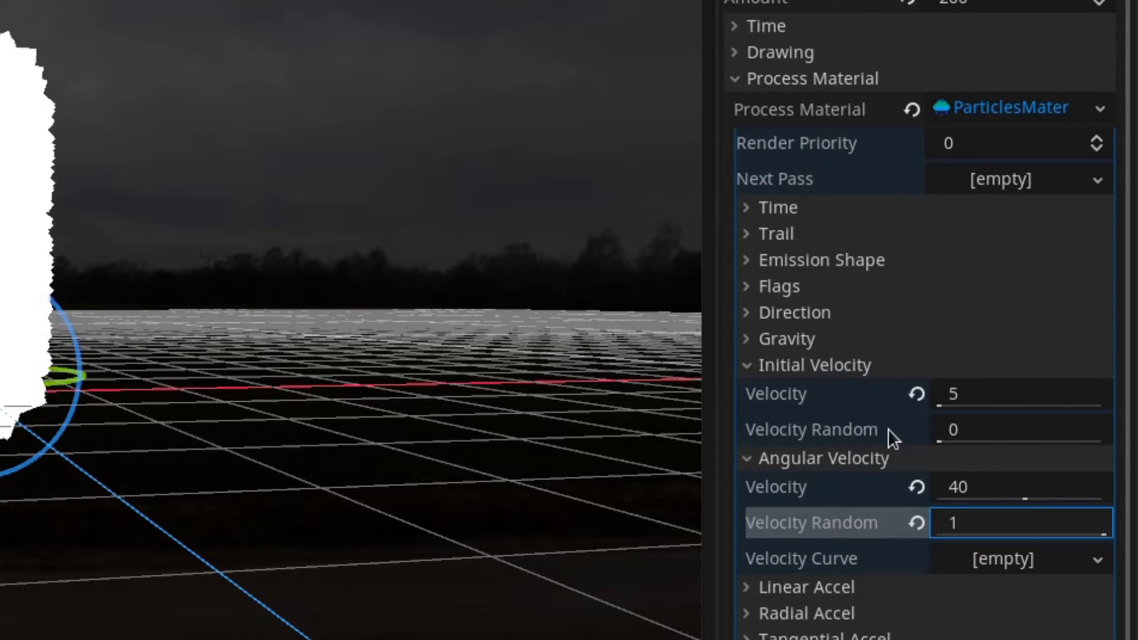
click(965, 427)
key(BackSpace)
text(0.)
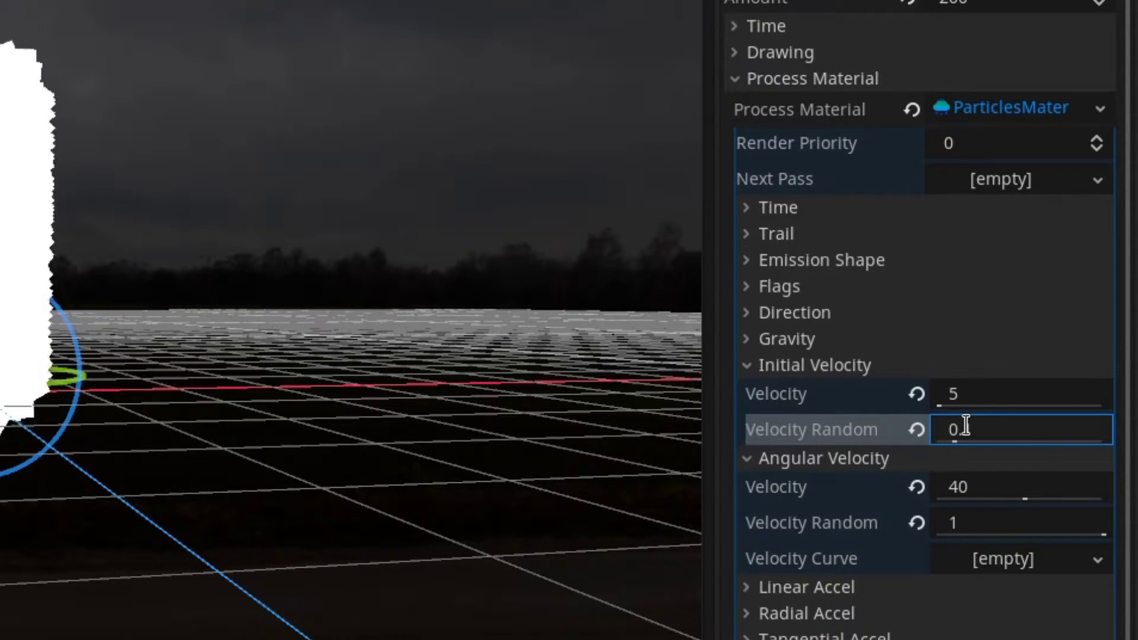
text(1)
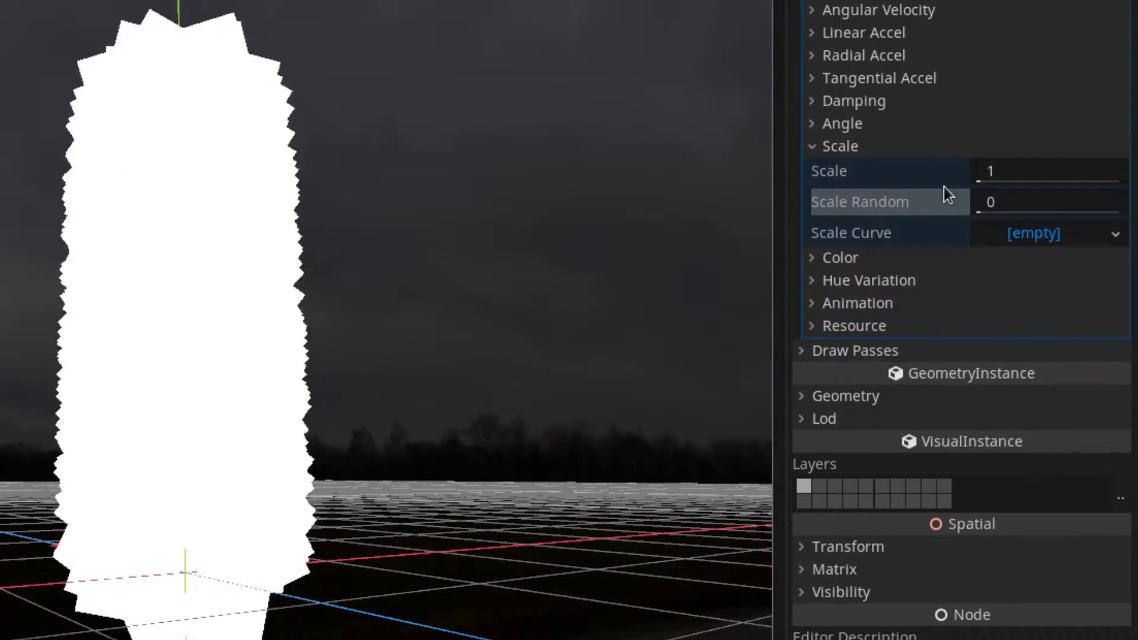
Step: Set the scale randomness of the particles to 0.8
click(1022, 202)
text(.)
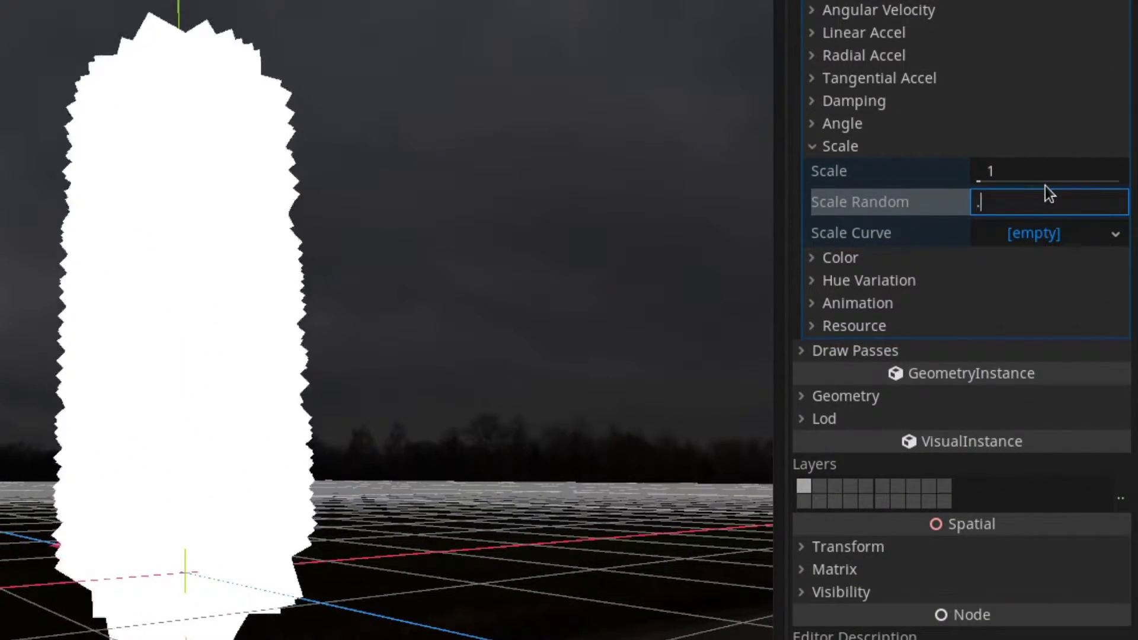
text(8)
key(Return)
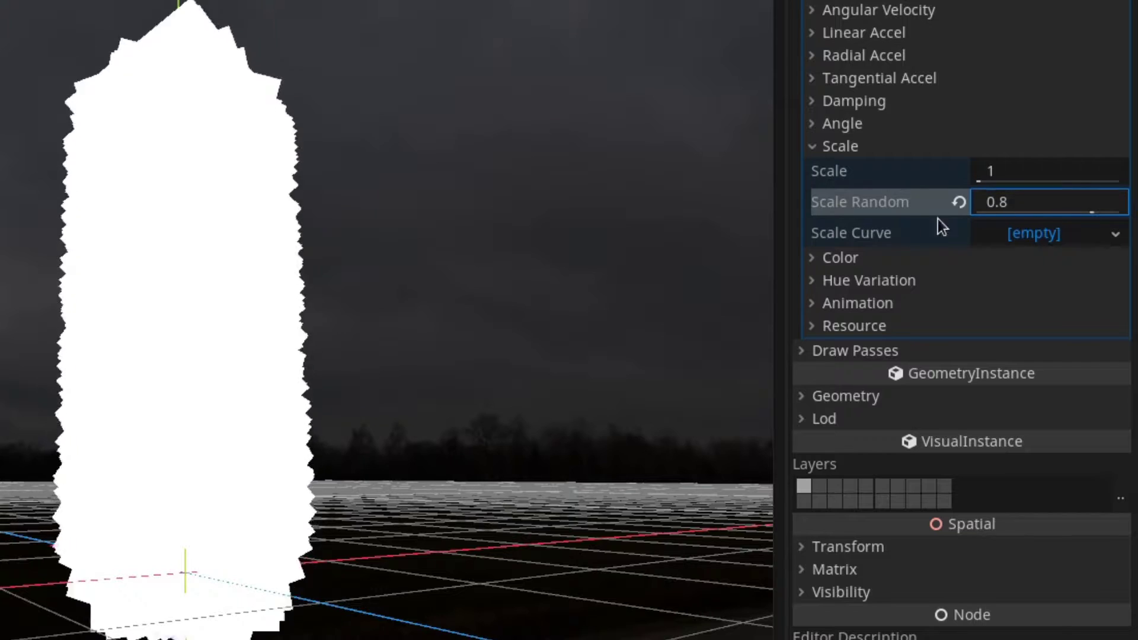
Step: Assign a new CurveTexture as the scale curve and add a point near its middle at value 1
click(1026, 231)
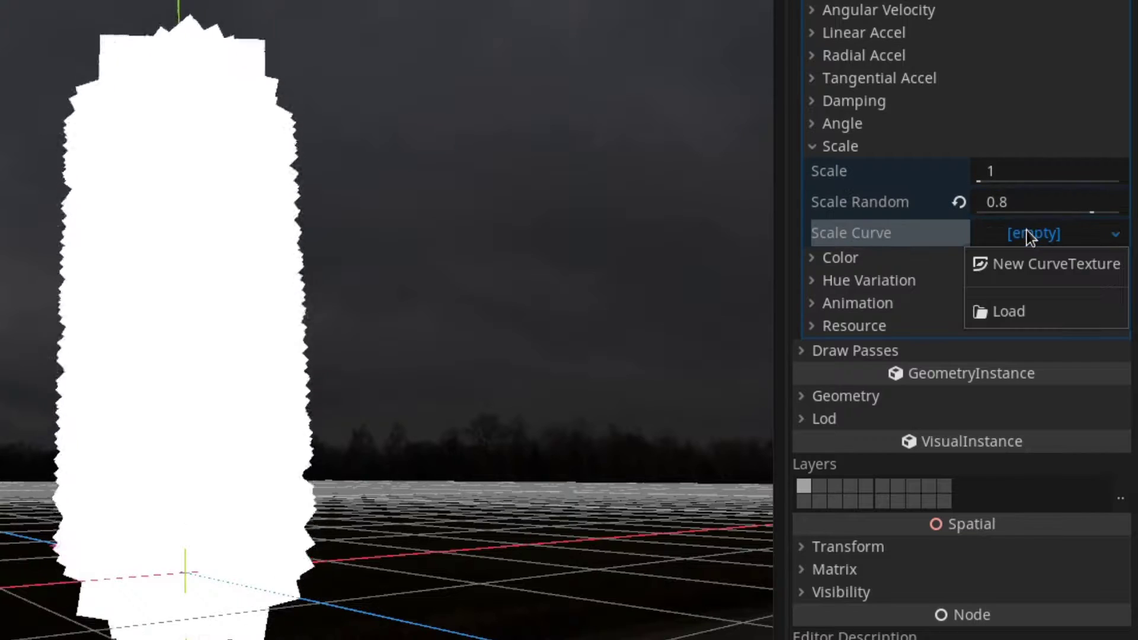
click(1006, 267)
click(990, 326)
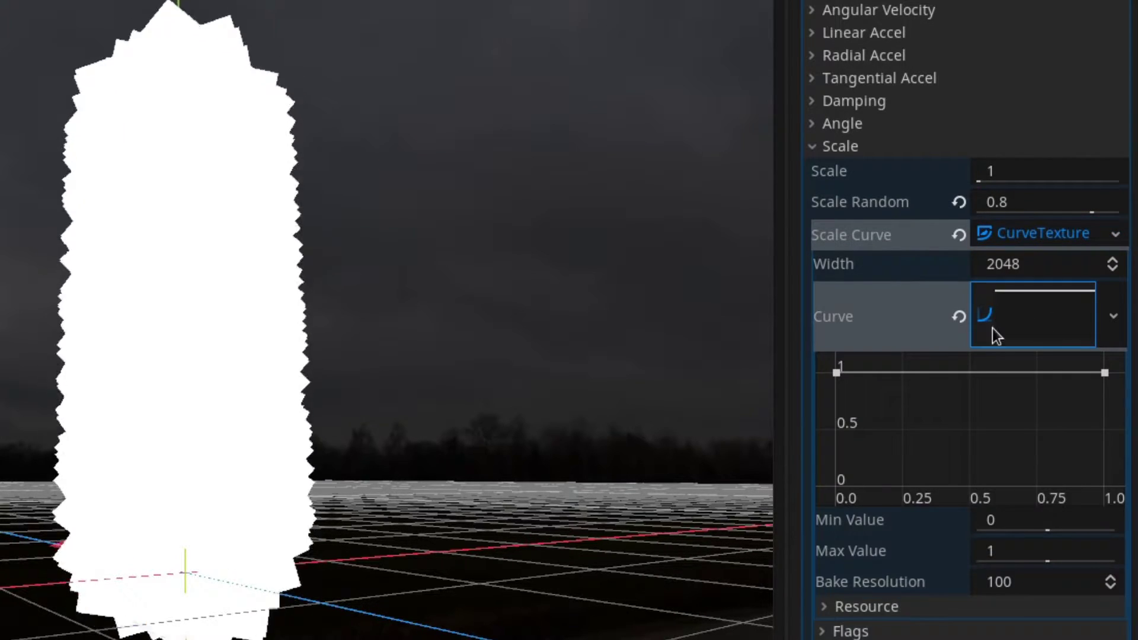
right_click(989, 396)
click(1008, 412)
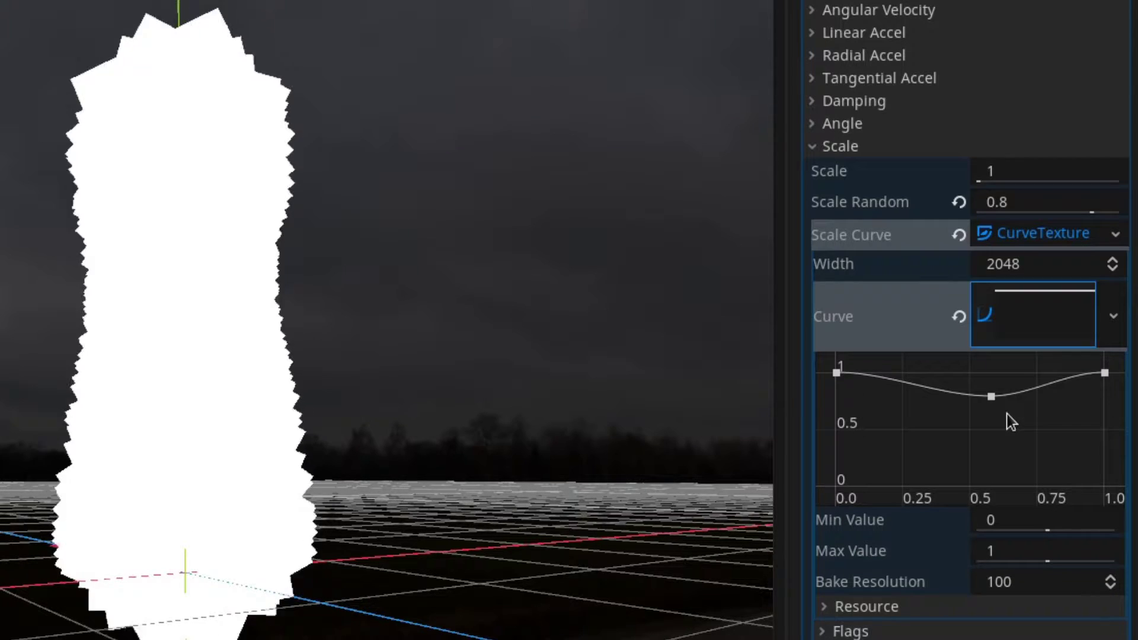
drag(990, 397, 968, 373)
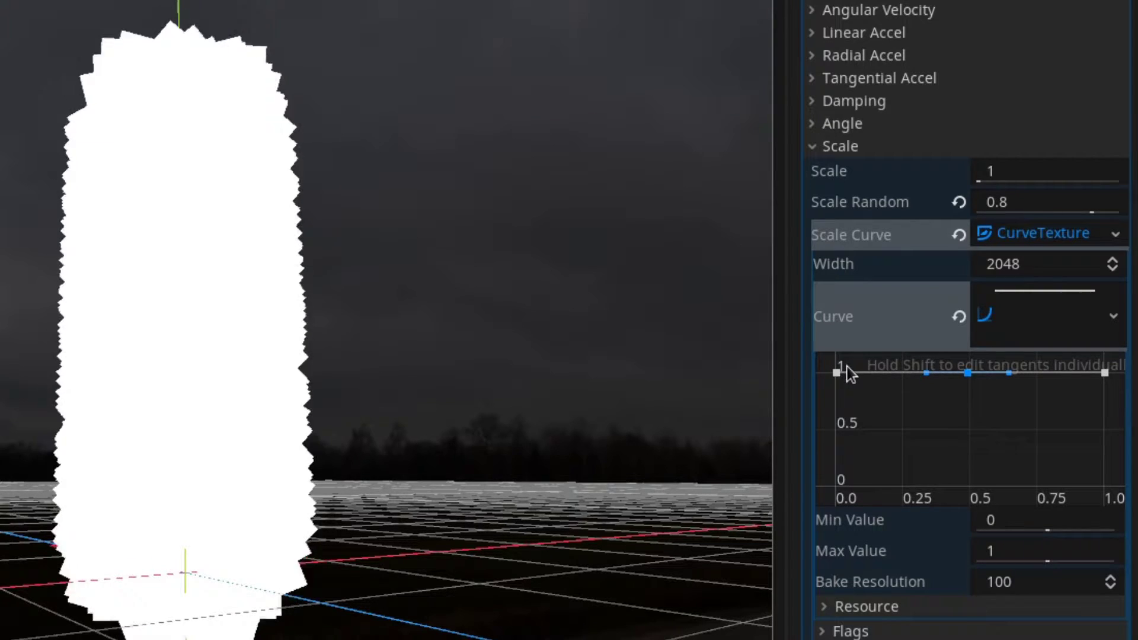
Step: Shape the scale curve to start at 0, reach 1 at about 0.15, and fall off toward its end
drag(837, 374, 800, 493)
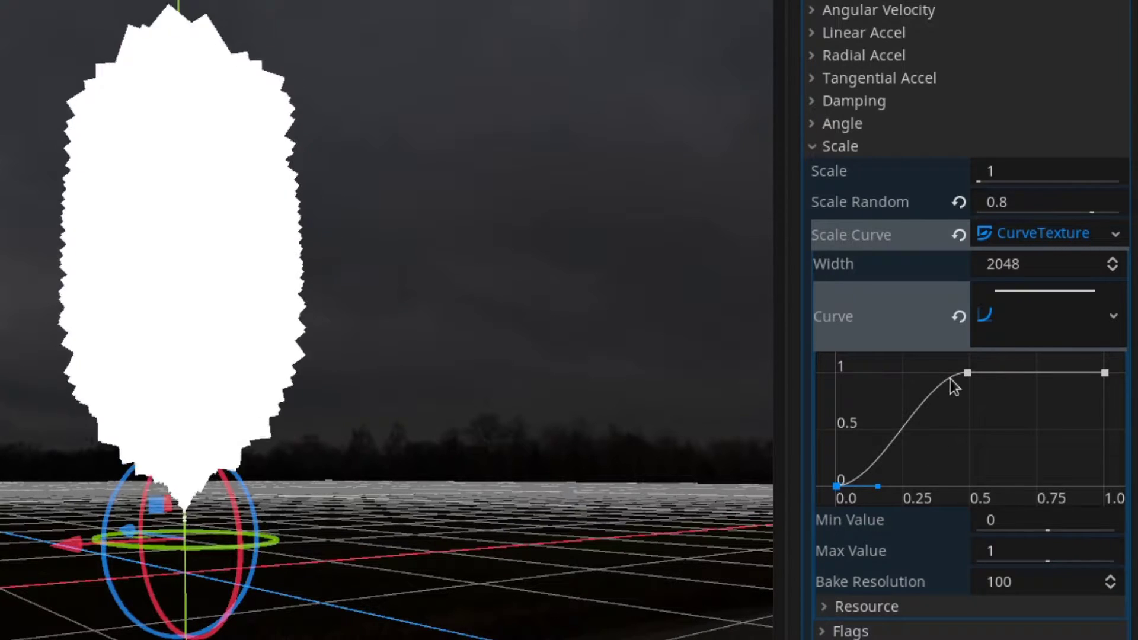
drag(965, 374, 879, 376)
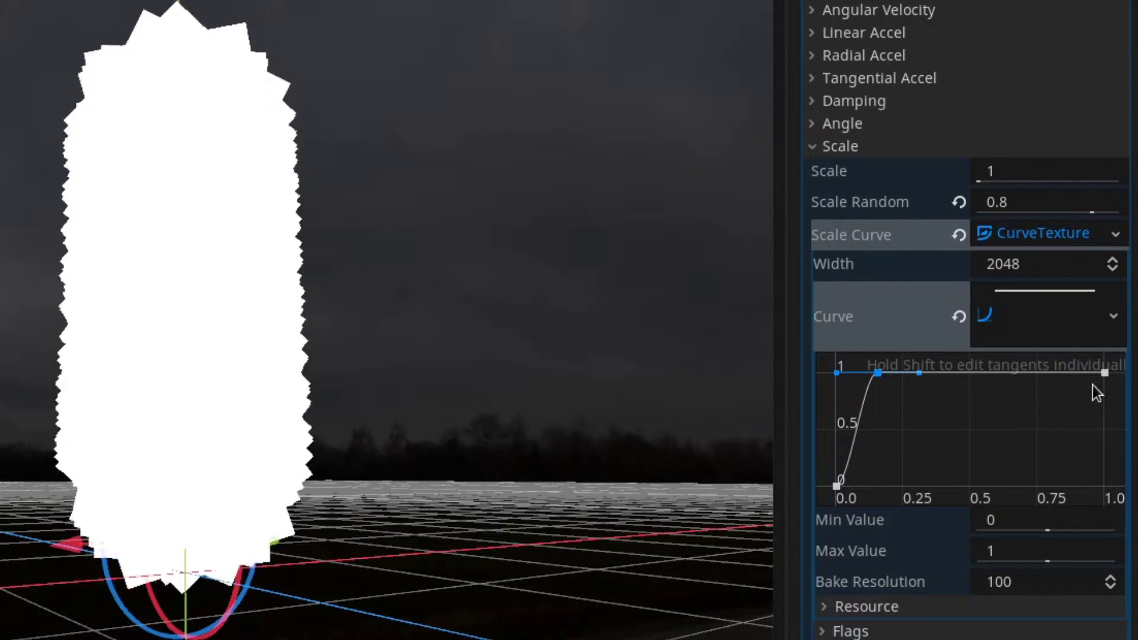
drag(1104, 385, 1128, 442)
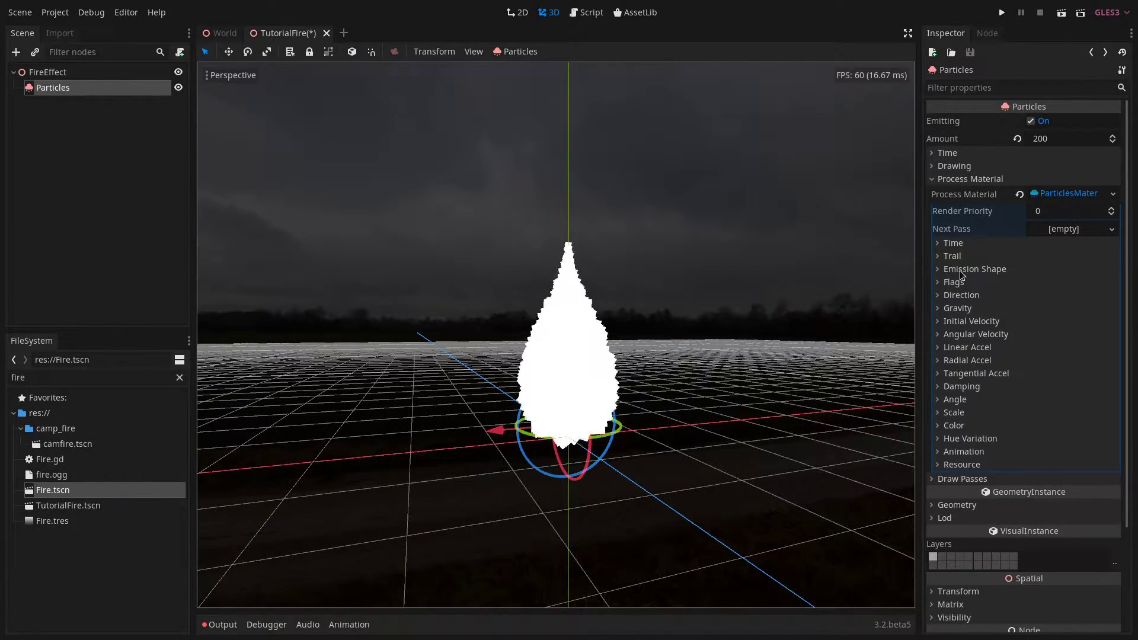
Step: Change the emission shape to Sphere with a radius of 0.4
click(962, 268)
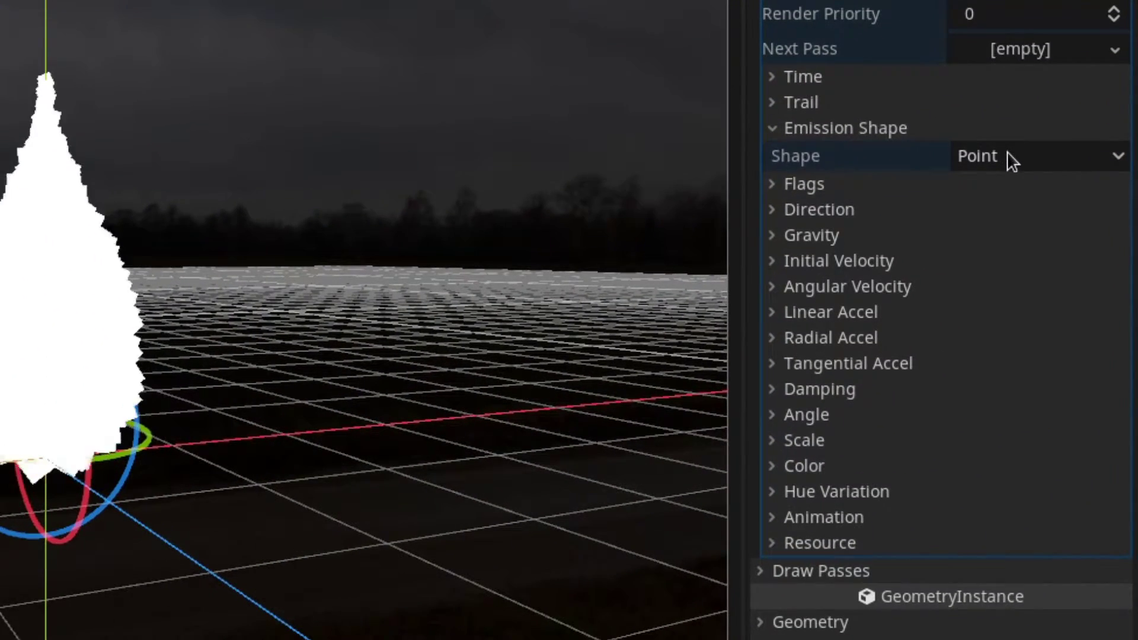
click(1017, 223)
click(989, 187)
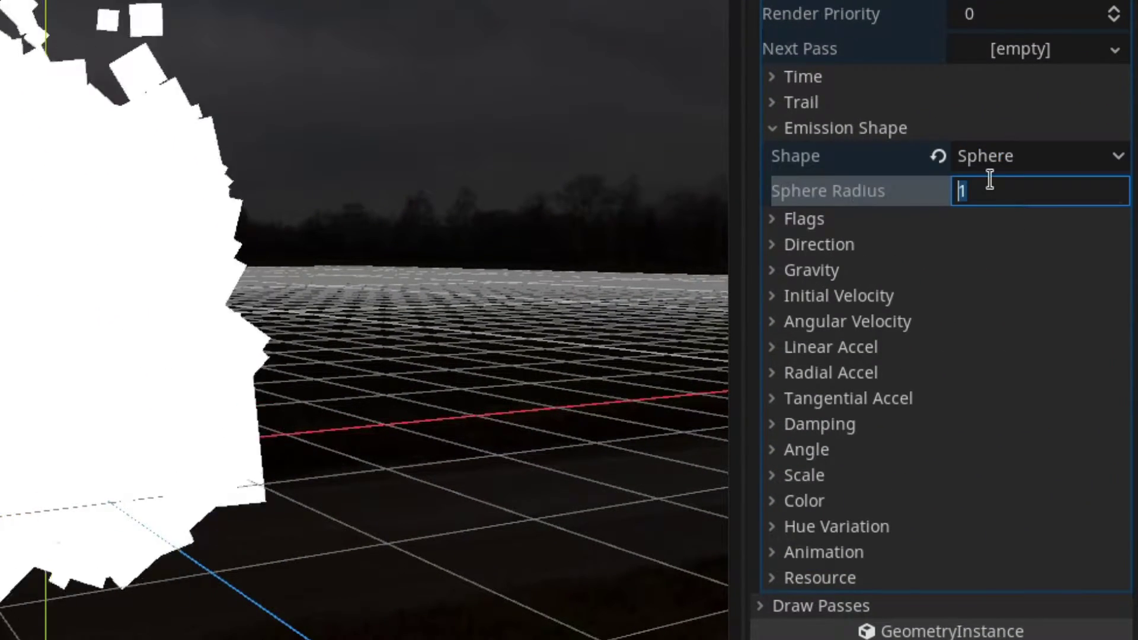
text(.4)
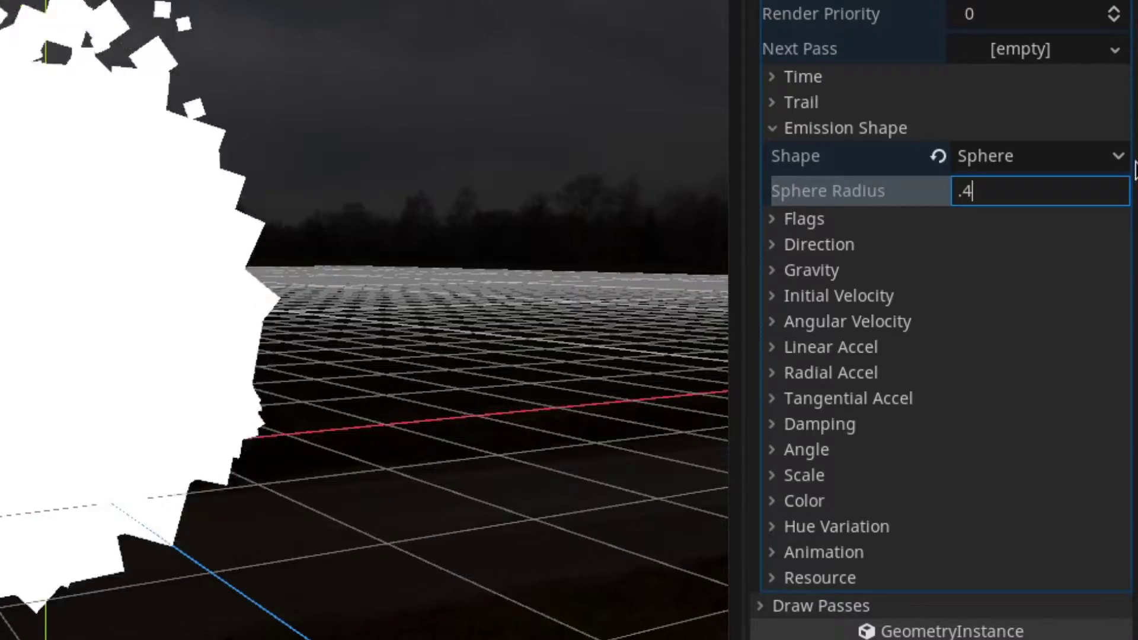
key(Return)
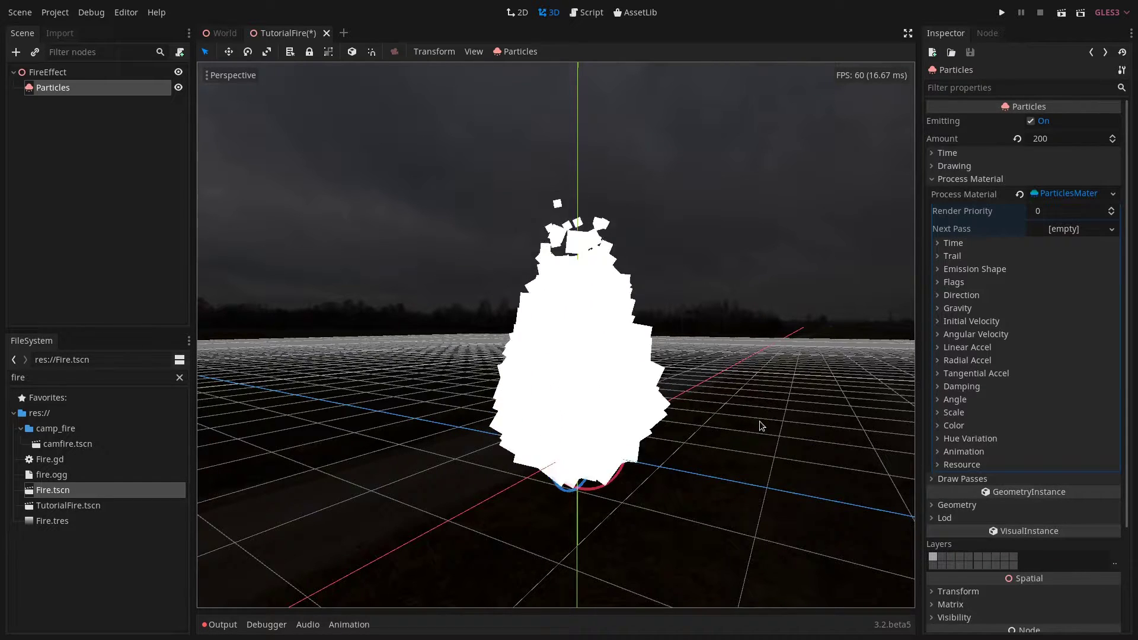
Step: Try trail divisor values of 448 and 11 on the particles
click(950, 259)
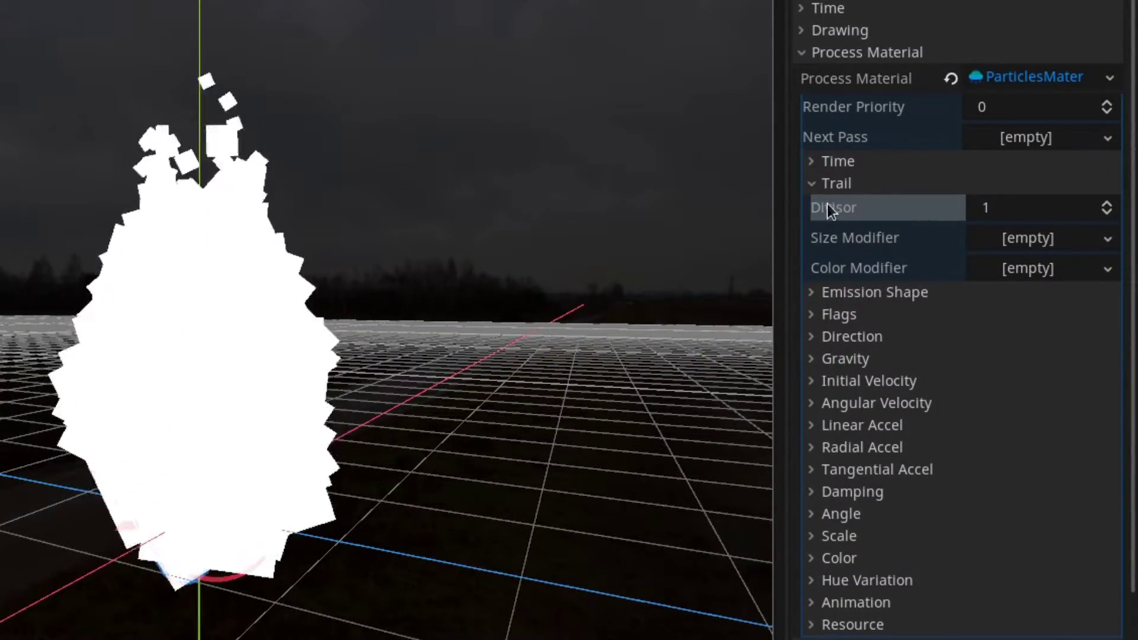
drag(1008, 208, 1114, 207)
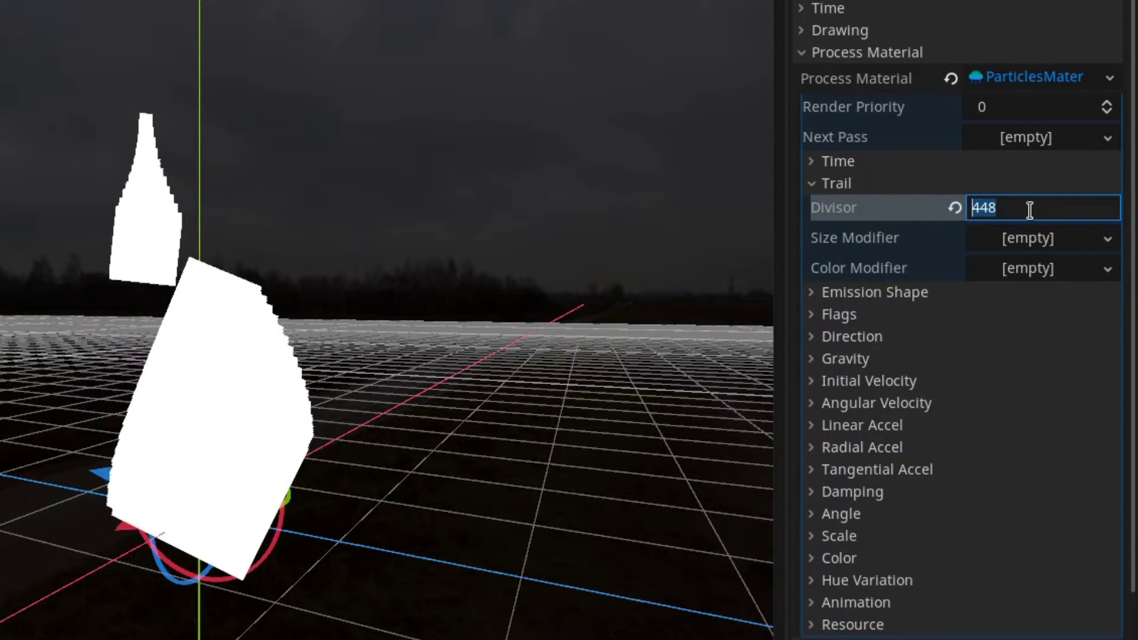
key(Return)
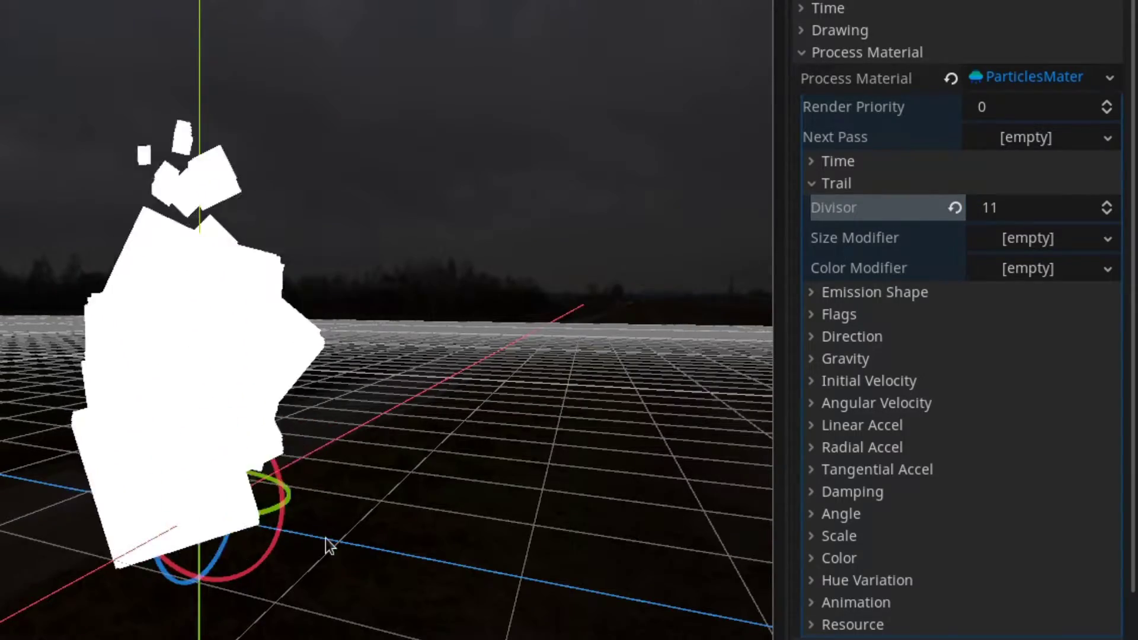
middle_drag(506, 205, 453, 236)
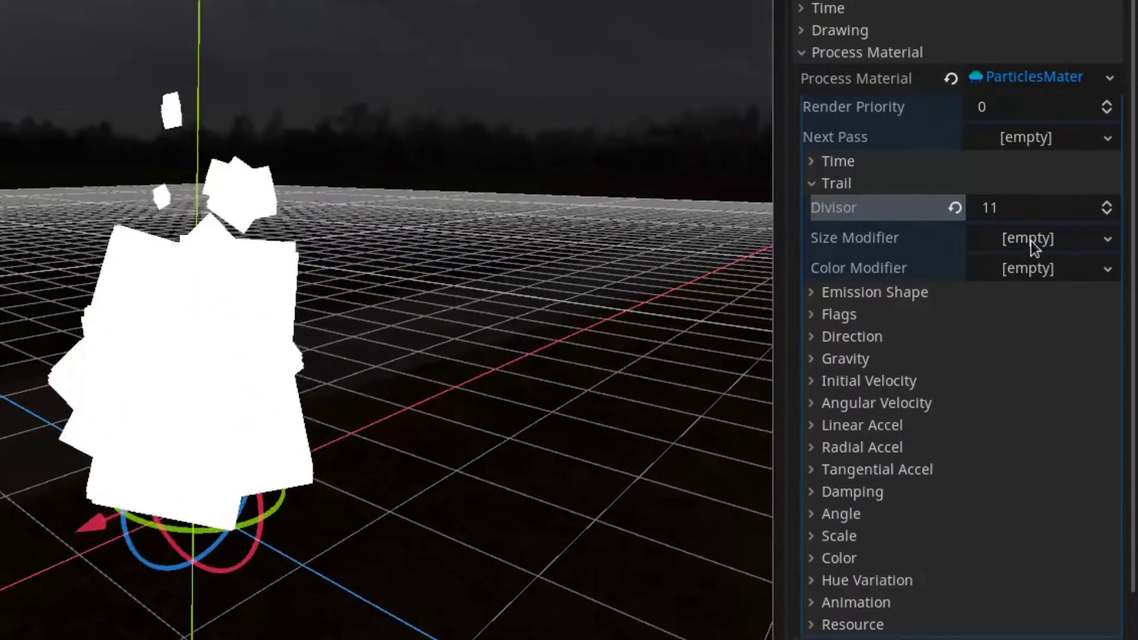
Step: Set the trail divisor of the process material to 6
click(1043, 204)
text(6)
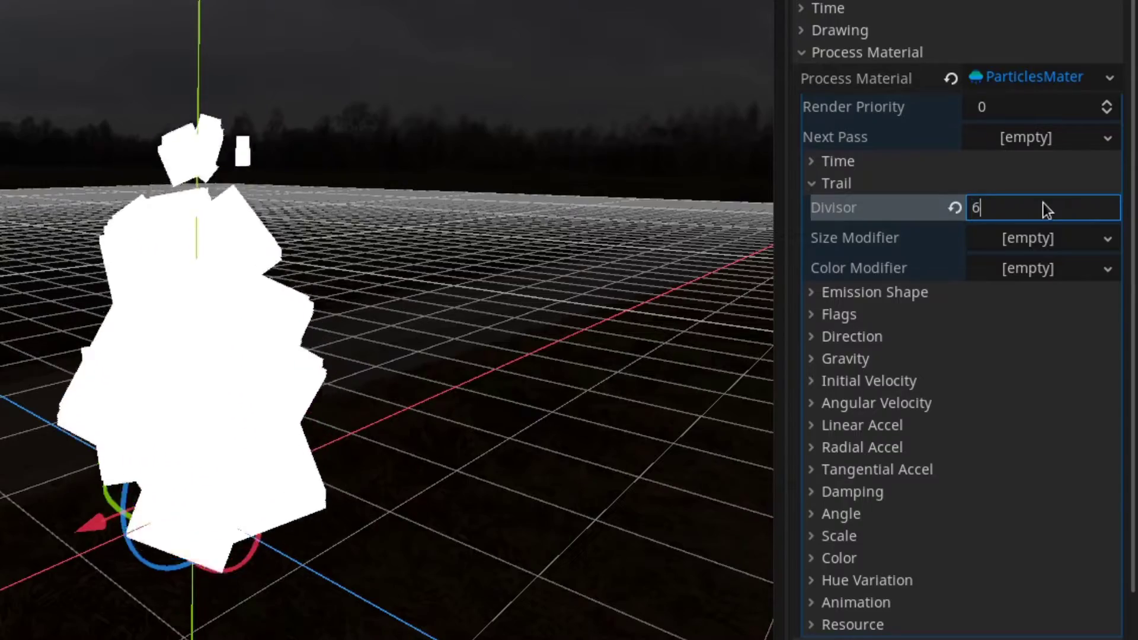
key(Return)
middle_drag(483, 226, 365, 294)
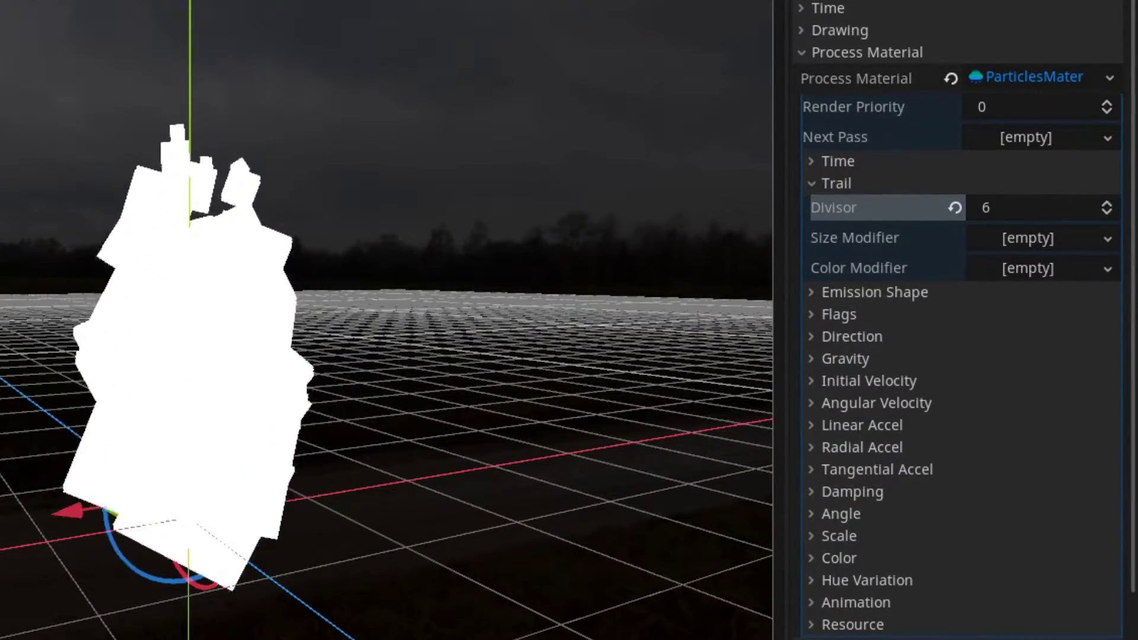
Step: Set the process material's linear acceleration to 4 with an acceleration randomness of 1
middle_drag(474, 267, 336, 304)
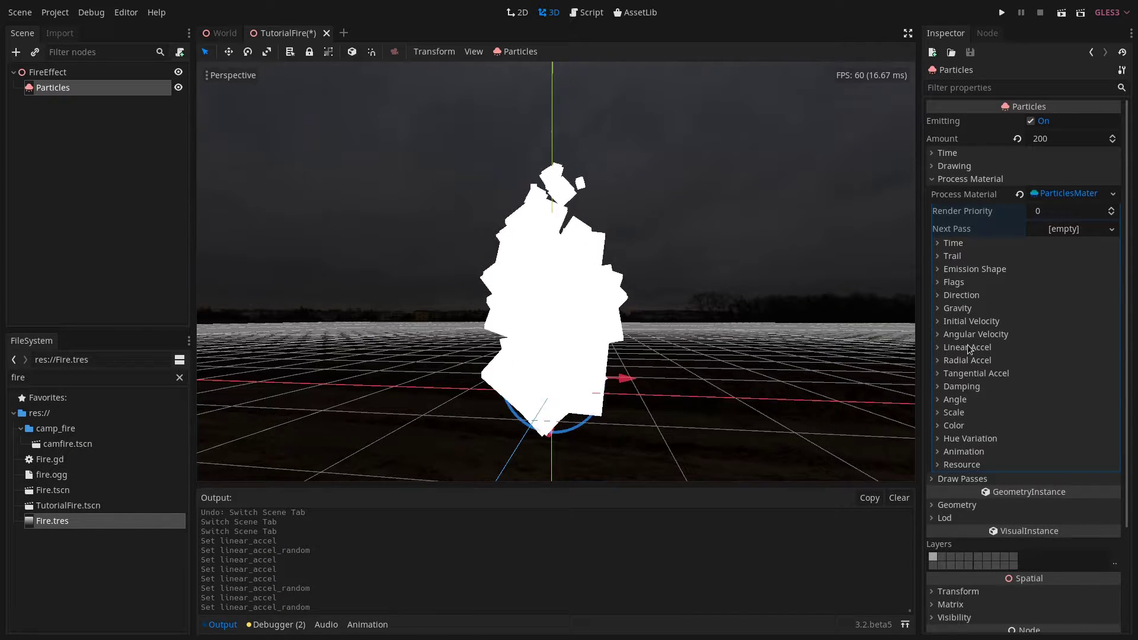
click(967, 347)
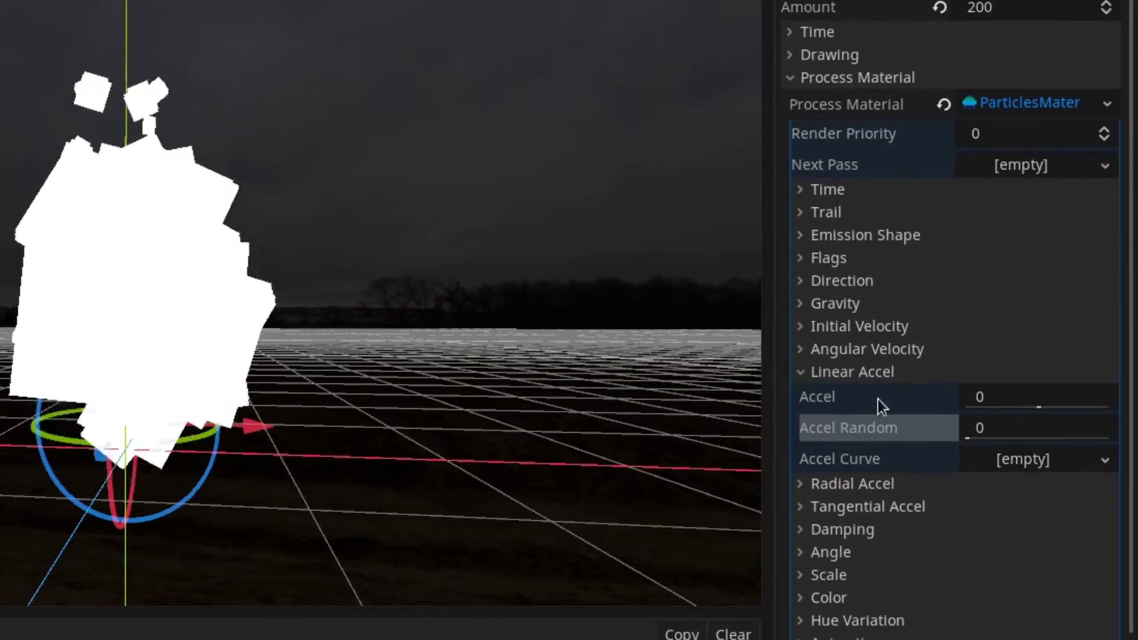
click(989, 398)
text(4)
key(Return)
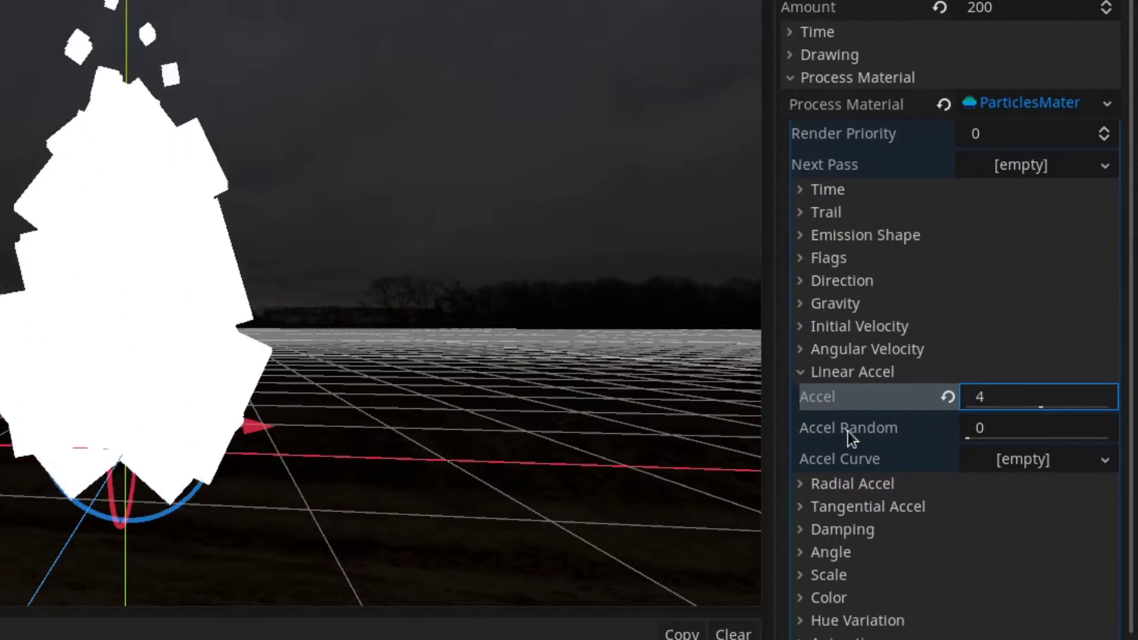
click(991, 428)
text(1)
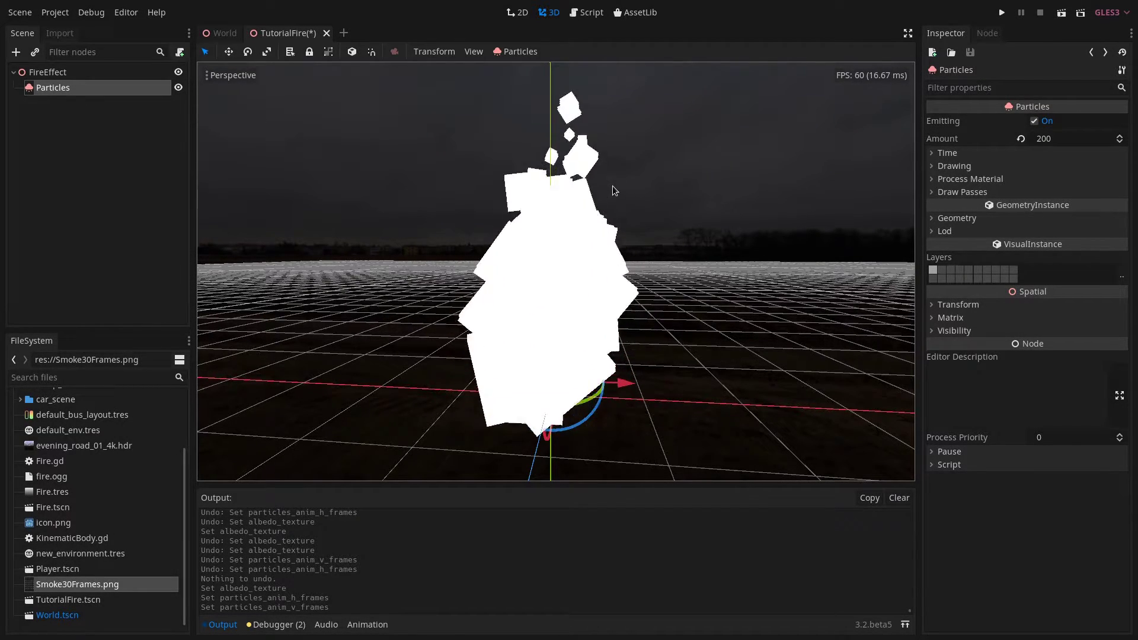
Step: Assign Smoke30Frames.png as the albedo texture of the pass 1 quad's spatial material
click(961, 192)
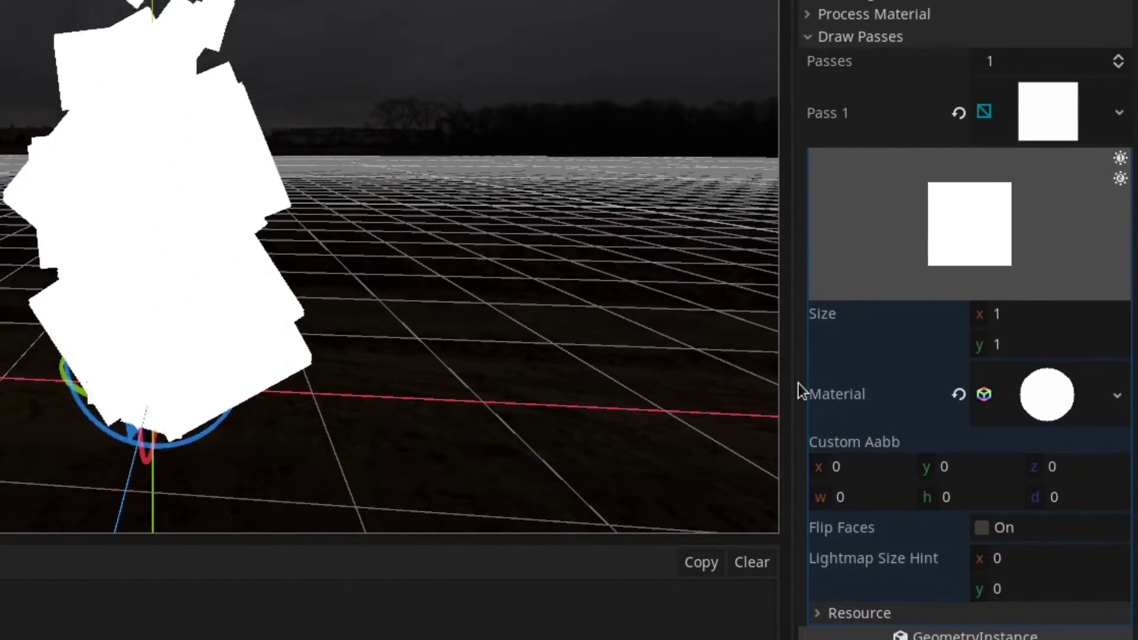
click(1049, 397)
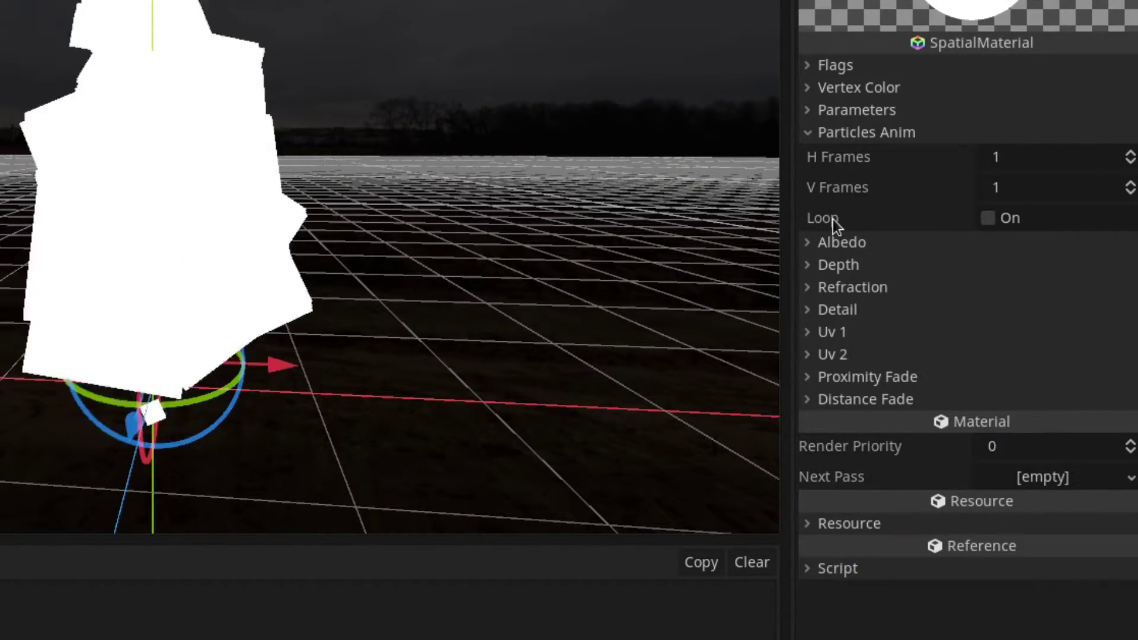
click(838, 243)
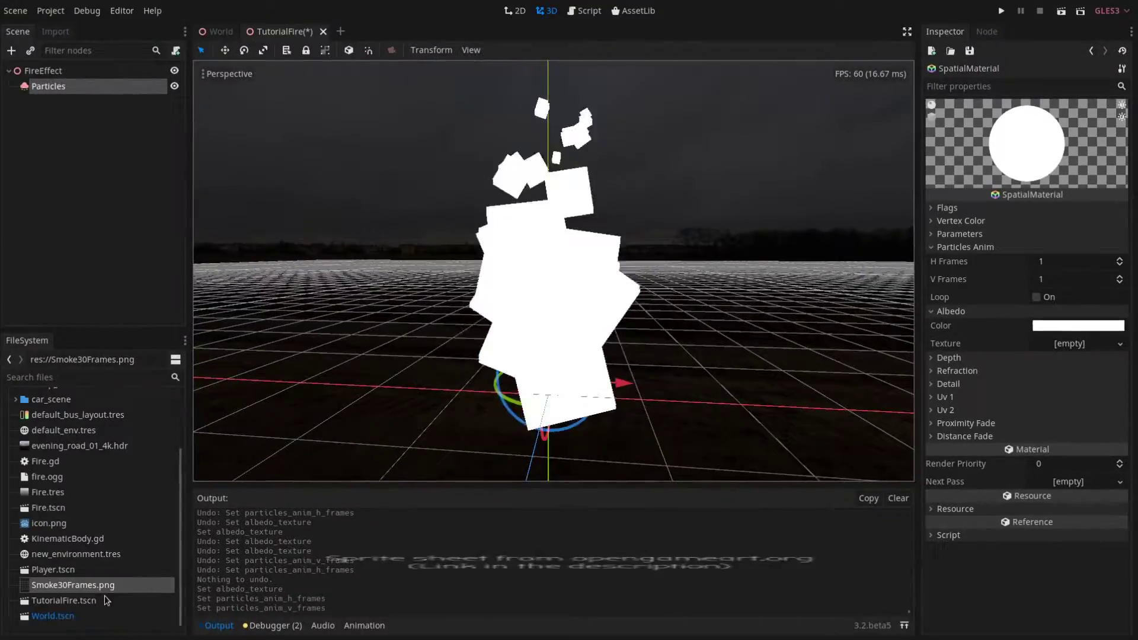
drag(1048, 344, 1048, 344)
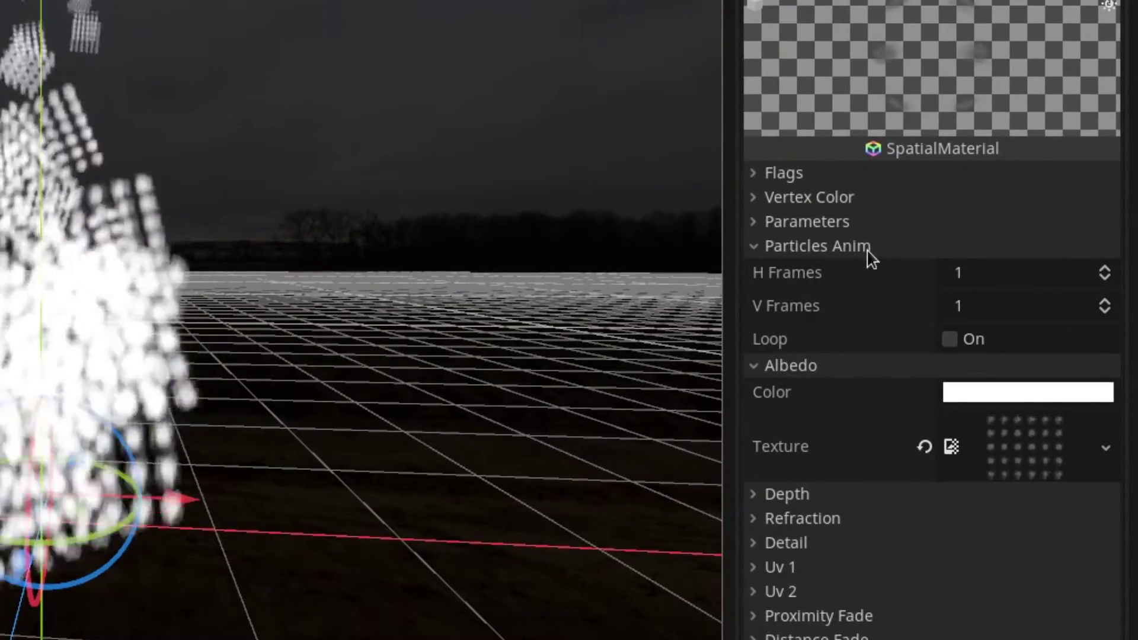
Step: Set the material's particle animation to 6 horizontal frames and 5 vertical frames
click(960, 278)
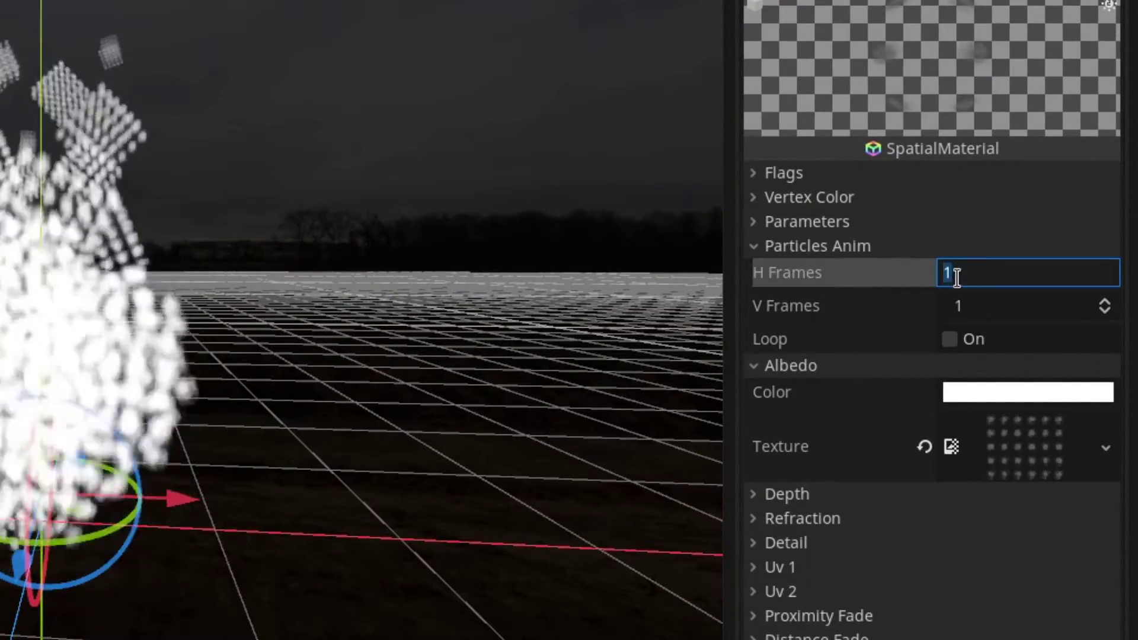
text(6)
key(Return)
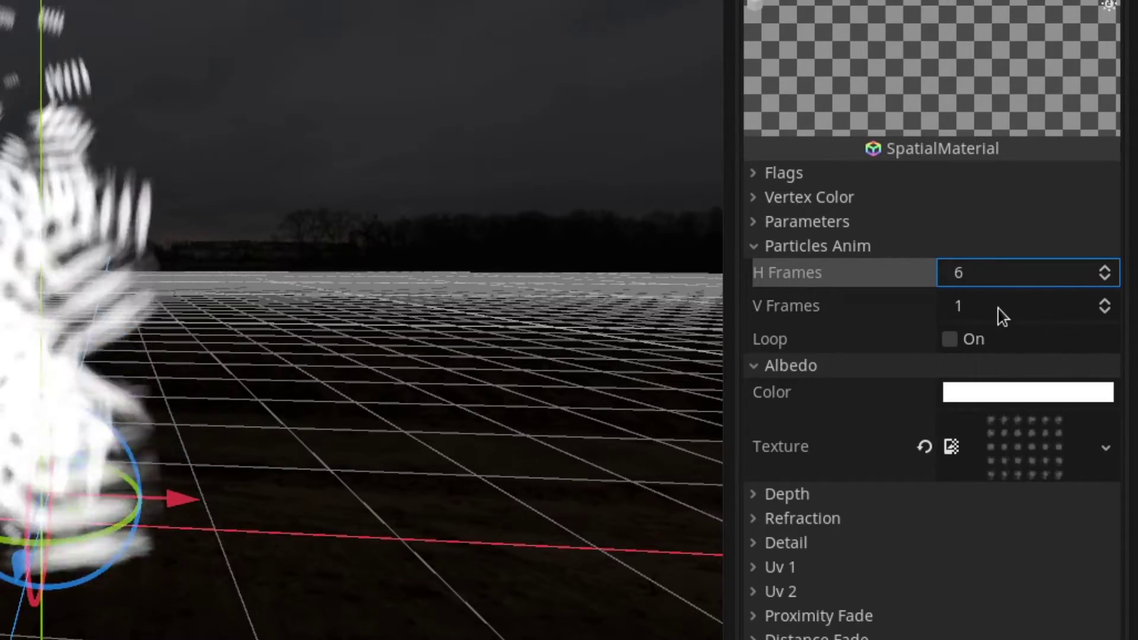
click(1000, 315)
text(5)
key(Return)
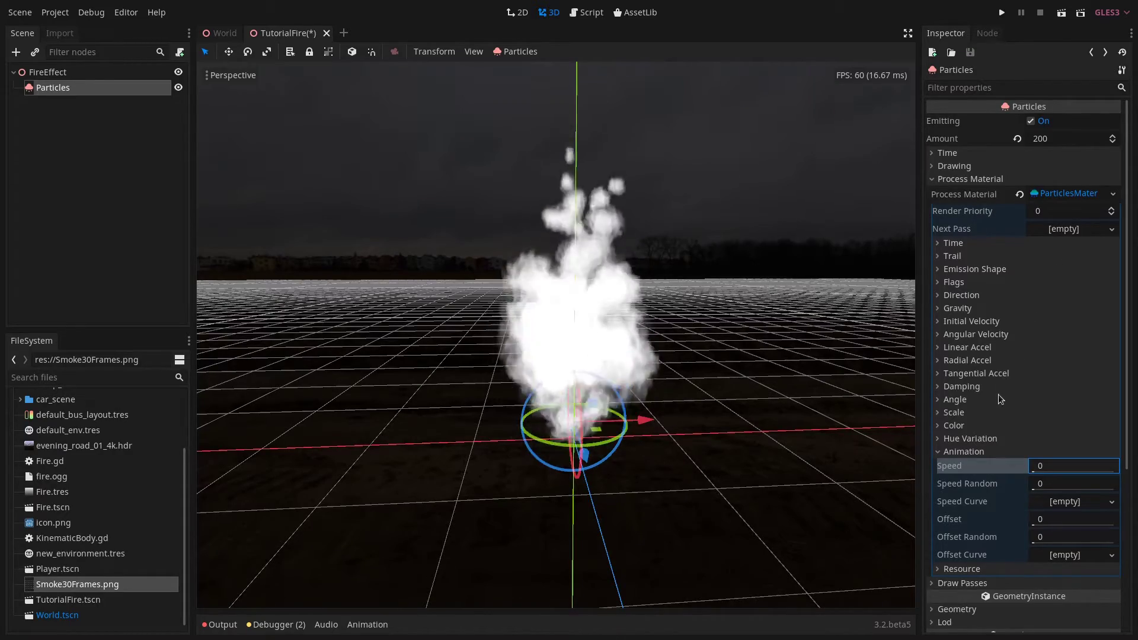
Step: Set the process material's animation speed, offset and offset randomness each to 1
click(1051, 468)
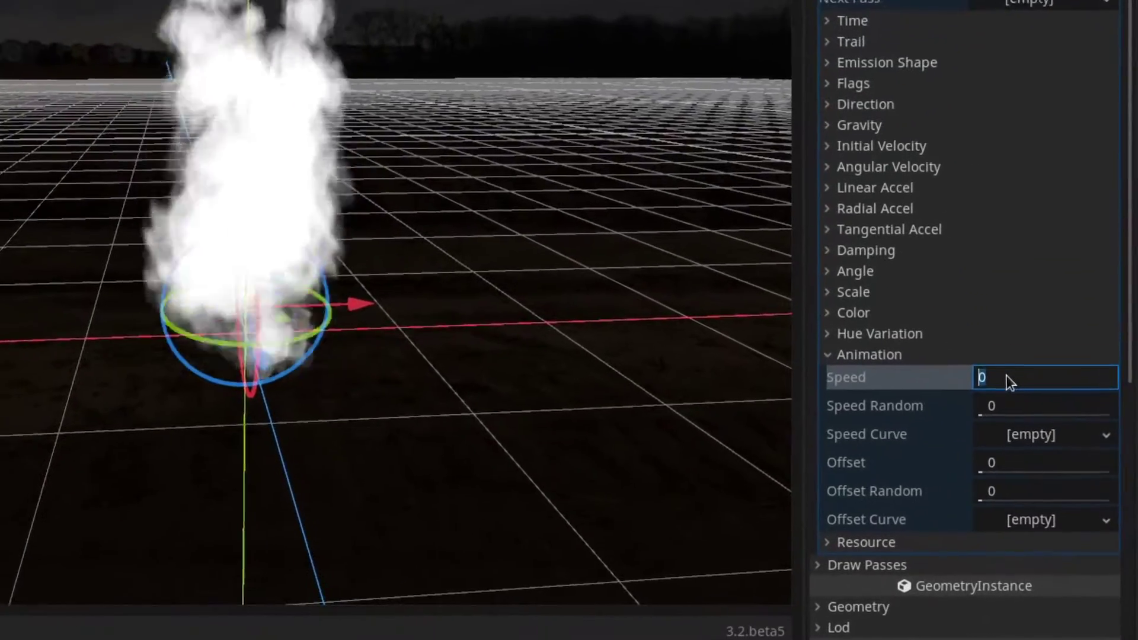
text(1)
key(Return)
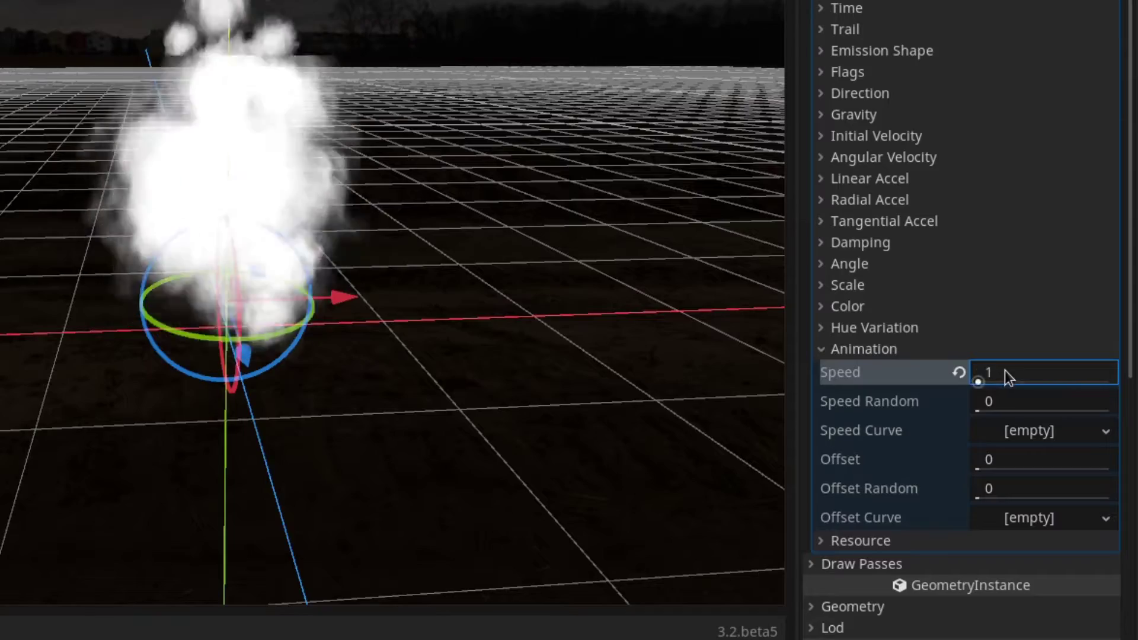
click(1010, 463)
text(1)
key(Return)
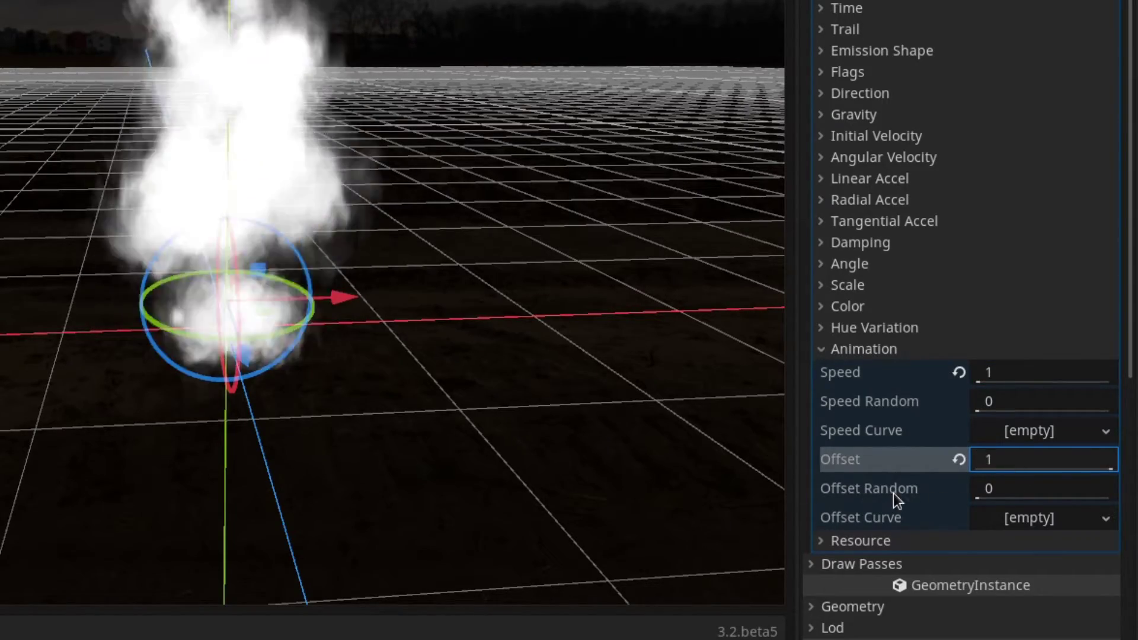
click(1005, 486)
text(1)
key(Return)
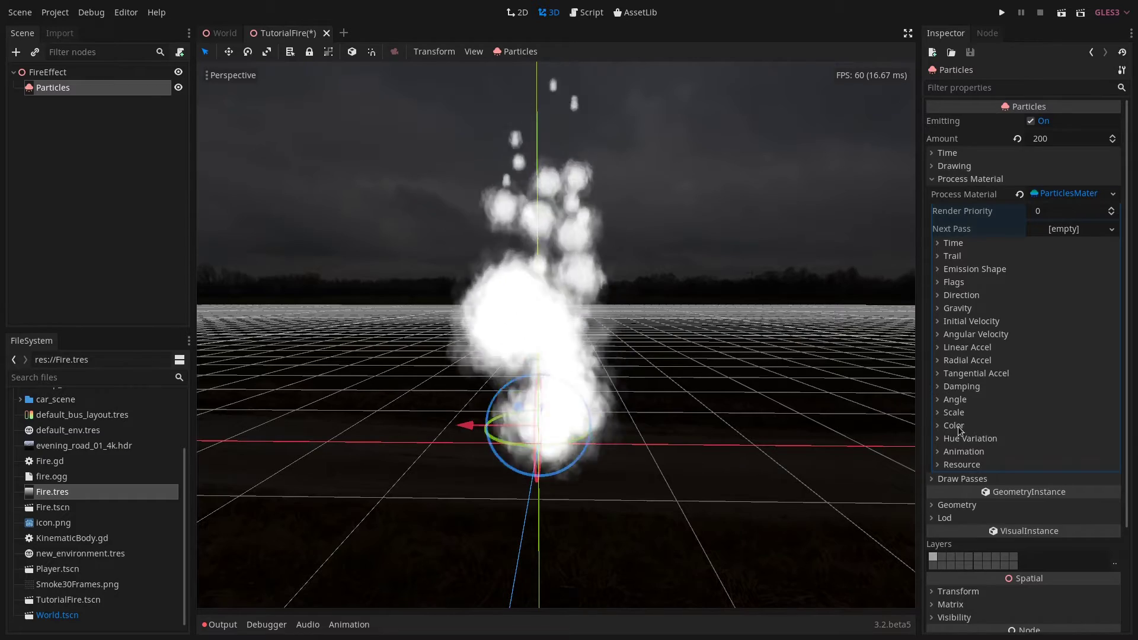
Step: Give the process material's color ramp a new GradientTexture that uses Fire.tres as its gradient
click(954, 425)
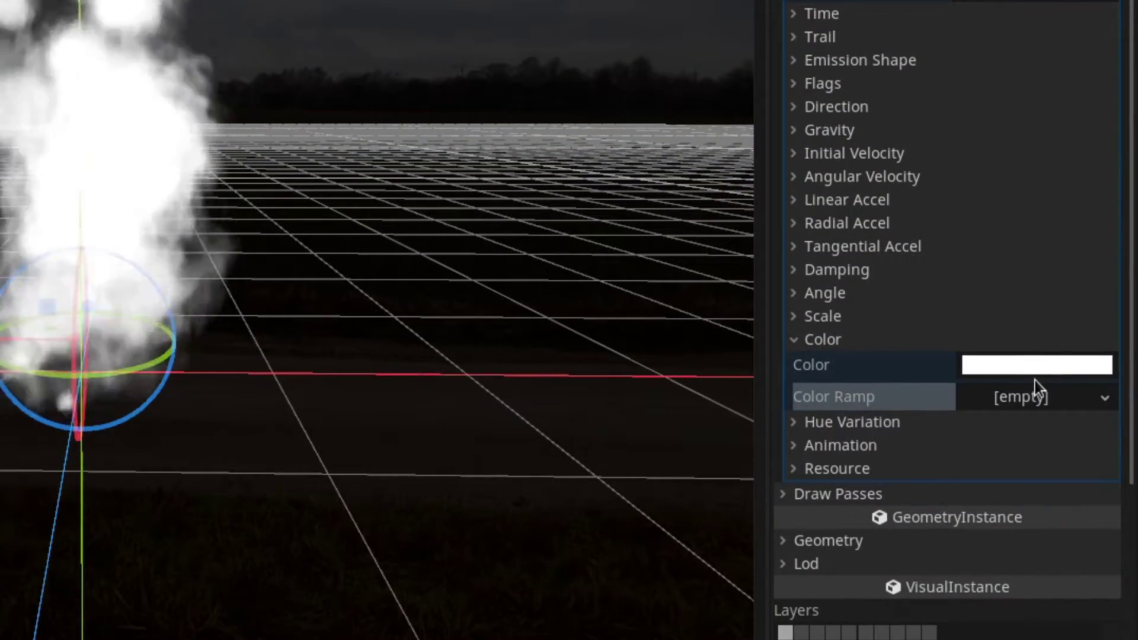
click(1073, 457)
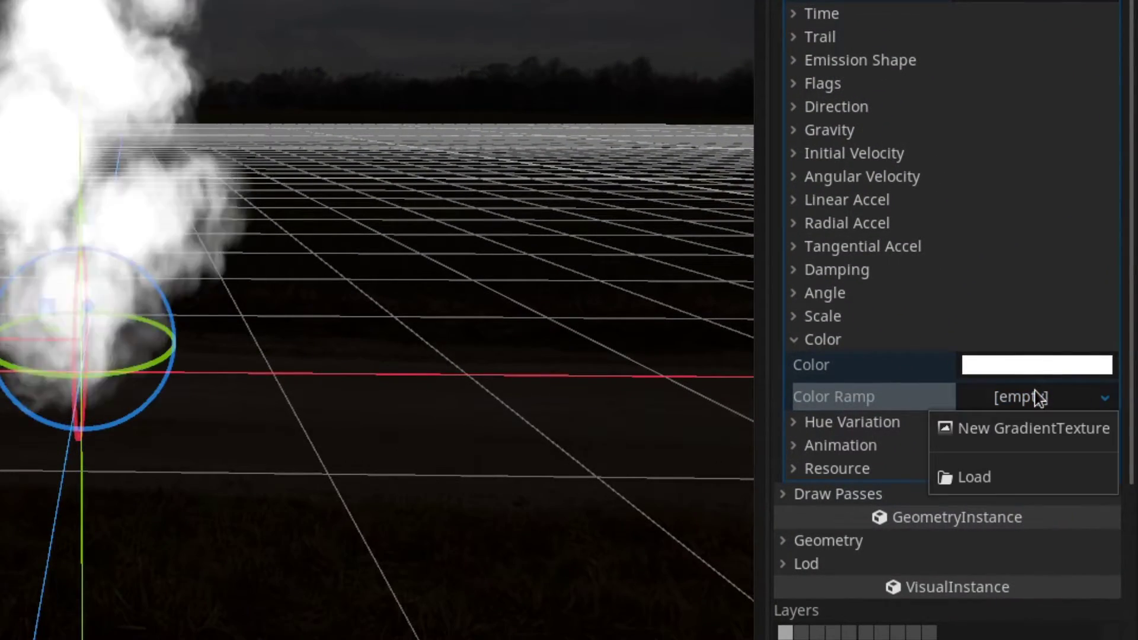
click(1030, 436)
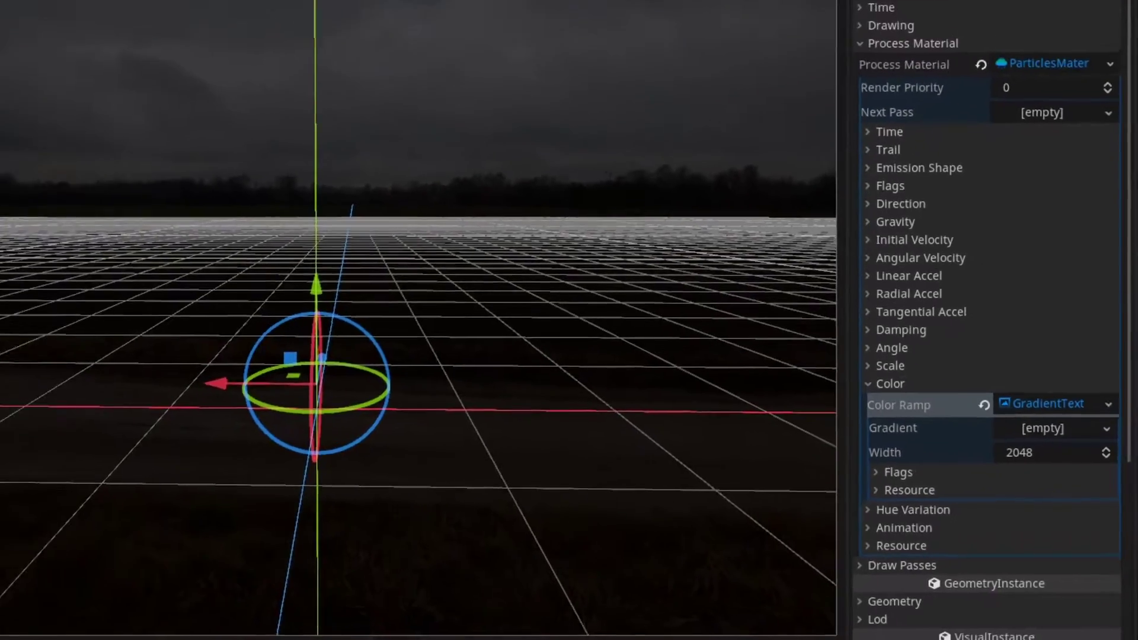
drag(52, 491, 1041, 463)
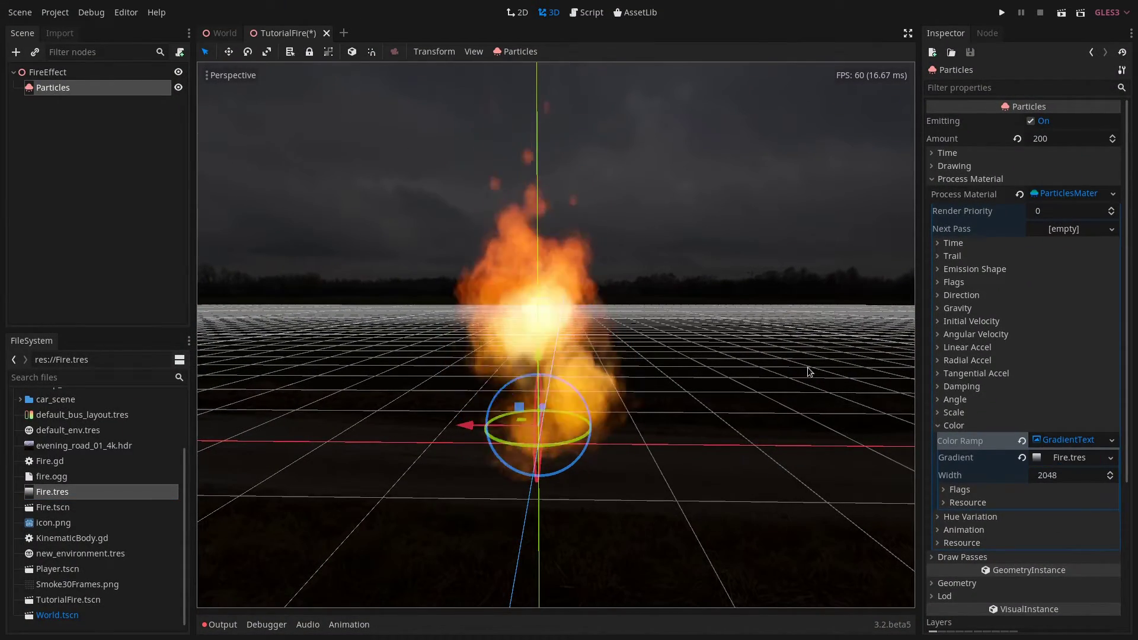
click(1068, 457)
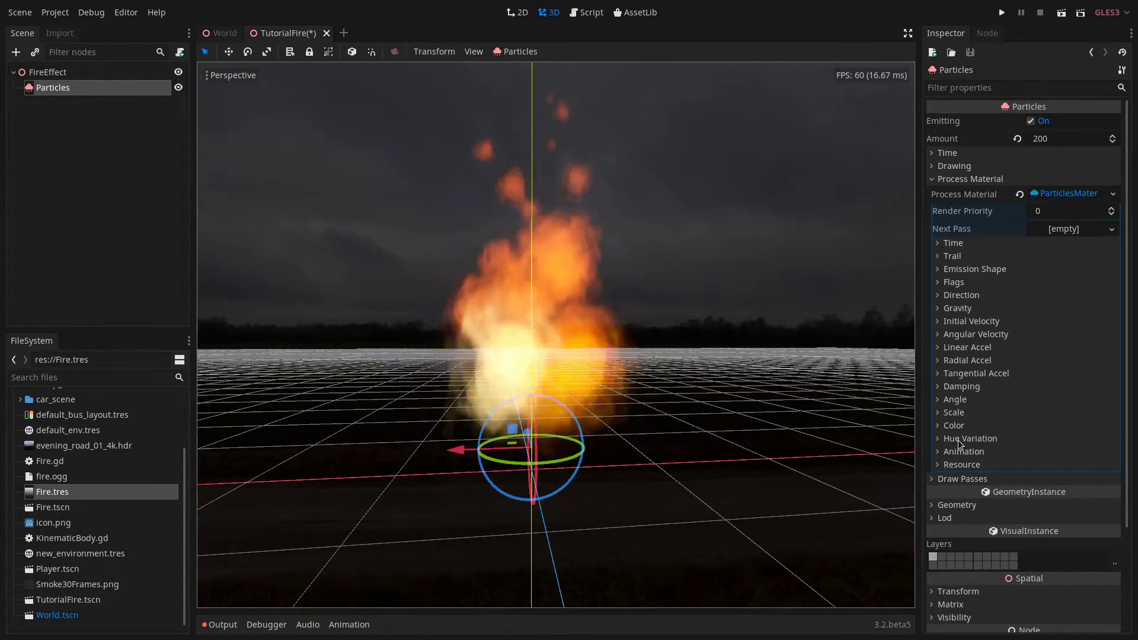
Step: Set the process material's hue variation to -0.01 with a variation randomness of 1
click(965, 439)
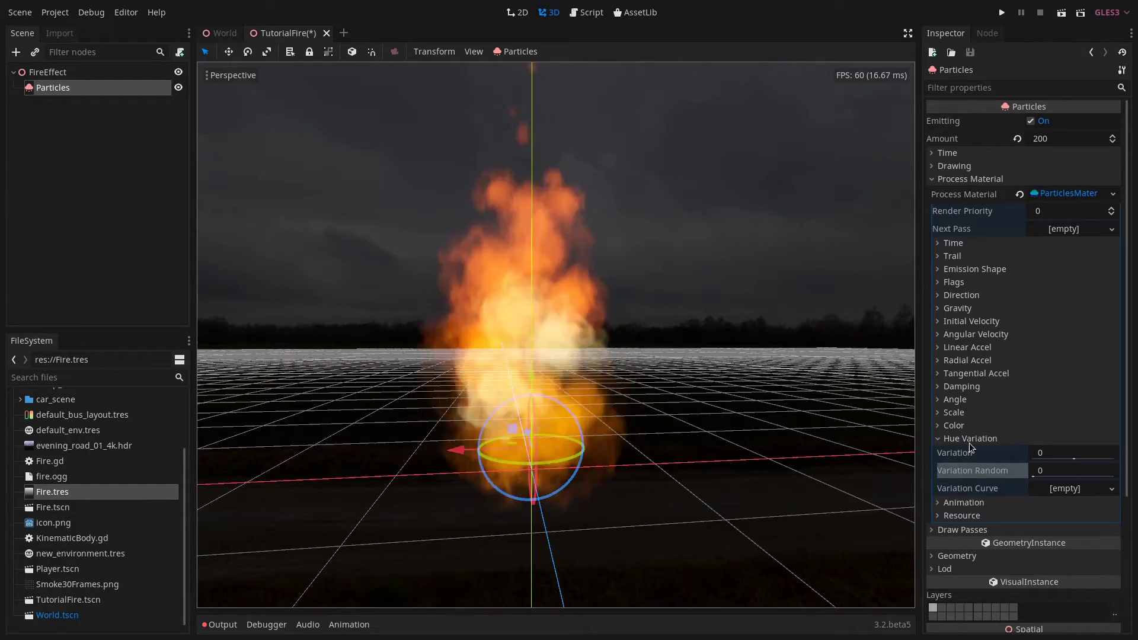
click(1074, 452)
text(-)
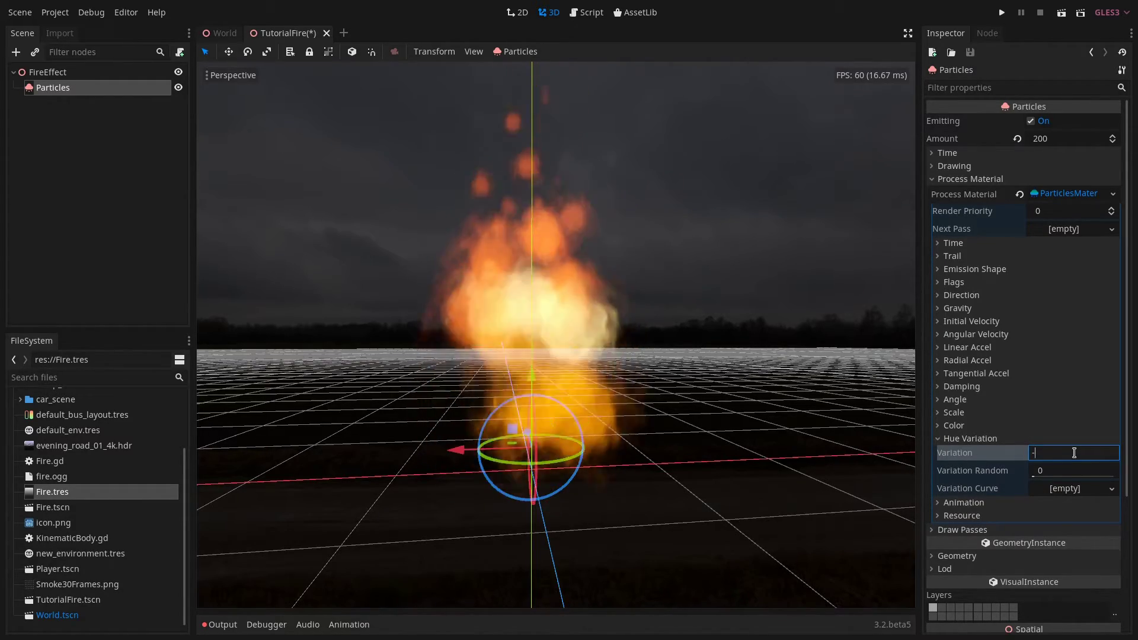
text(0.01)
key(Return)
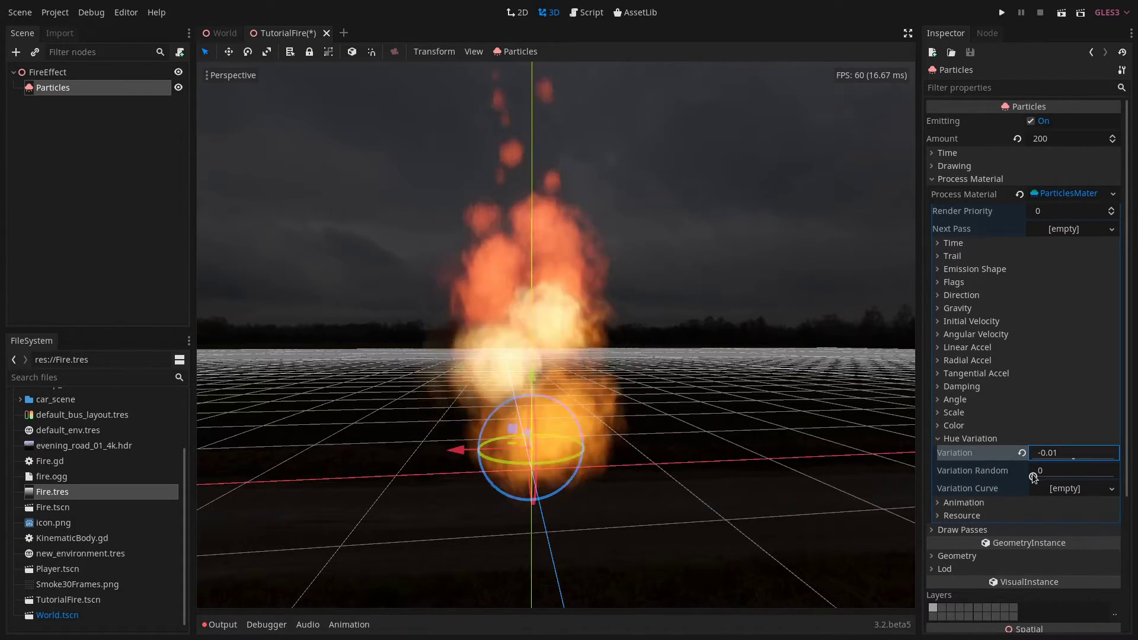
drag(1032, 477, 1114, 477)
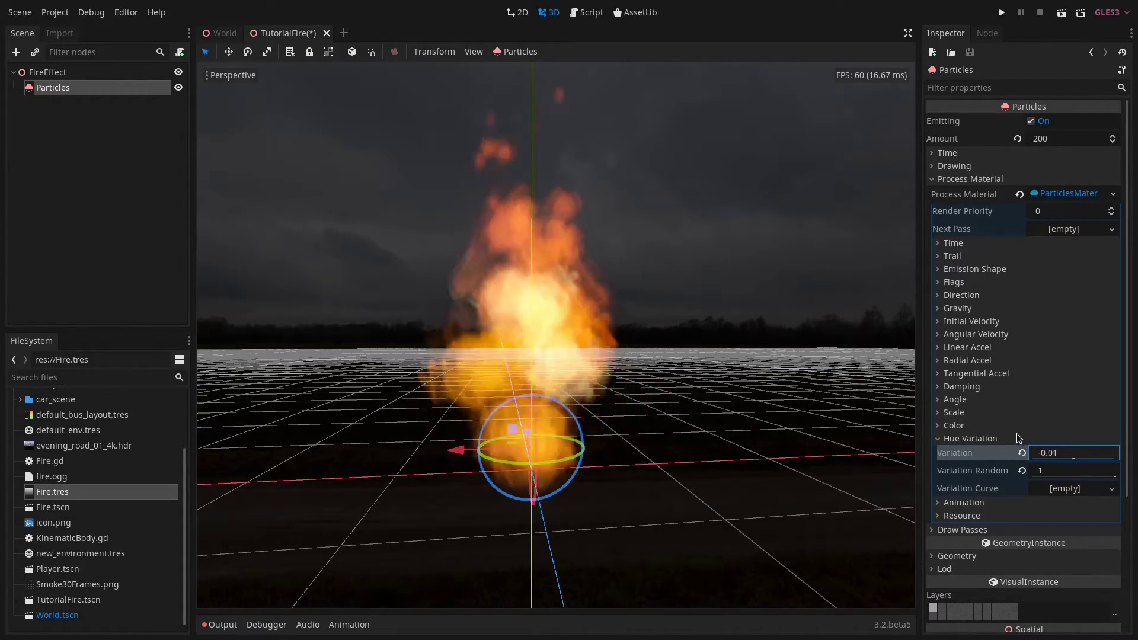
click(992, 439)
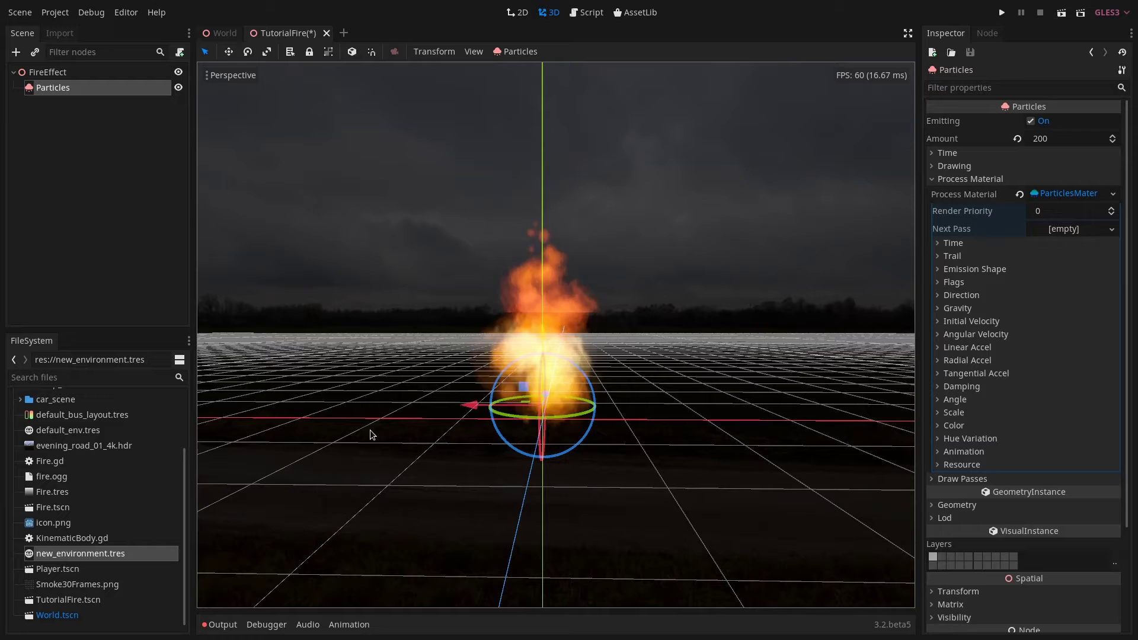
Step: Enable glow in new_environment.tres and set its blend mode to Additive
double_click(83, 553)
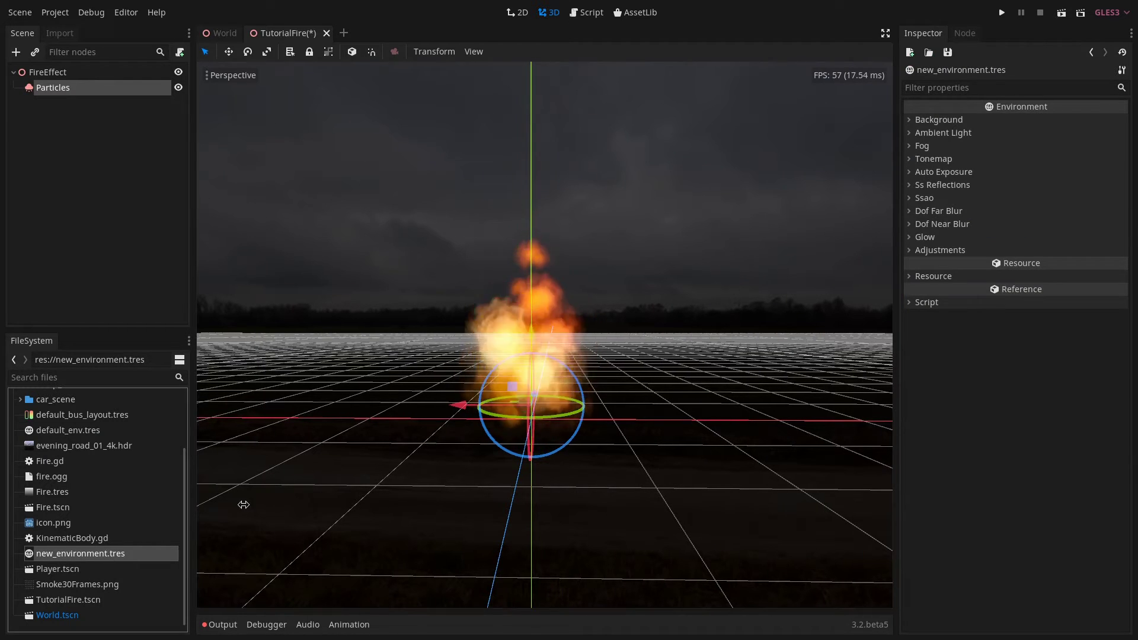
click(926, 238)
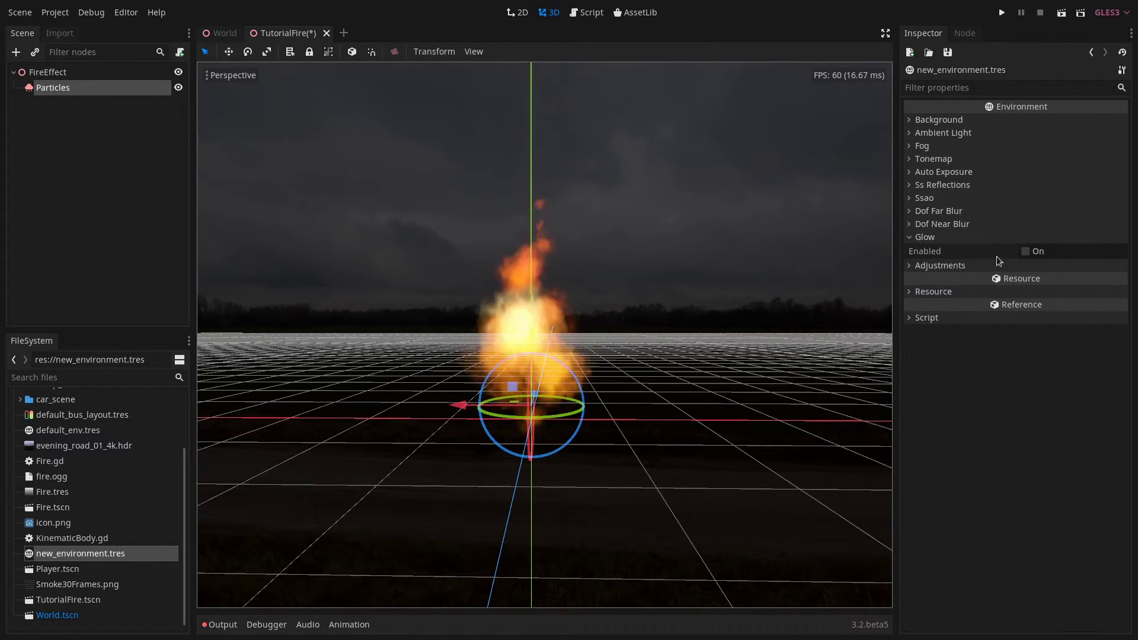
click(1025, 252)
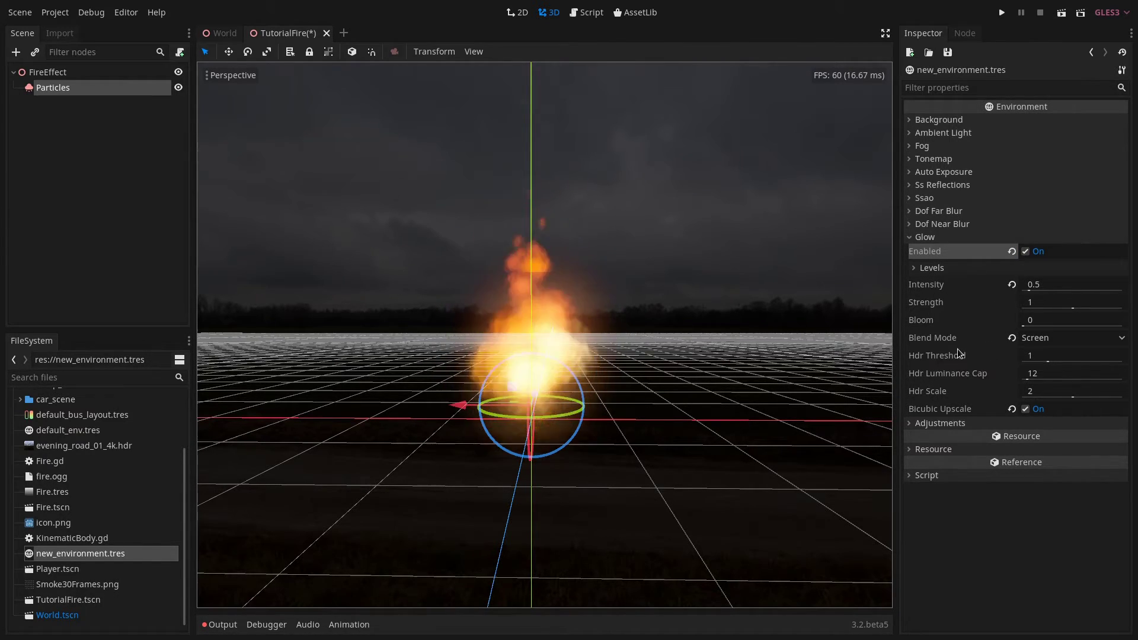
click(1049, 342)
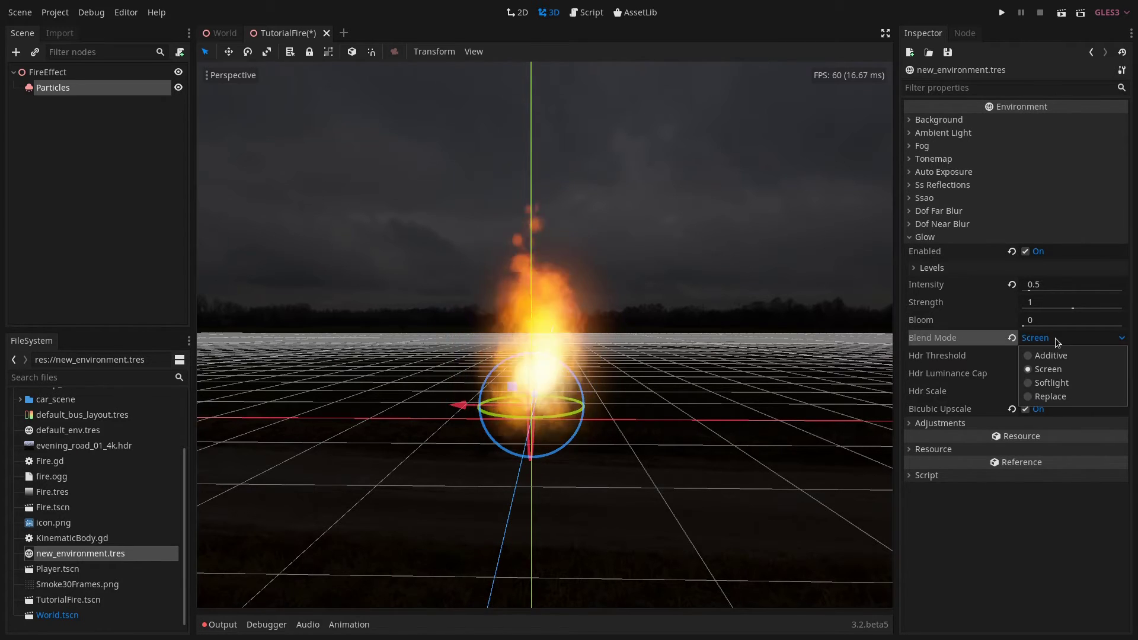
click(1053, 354)
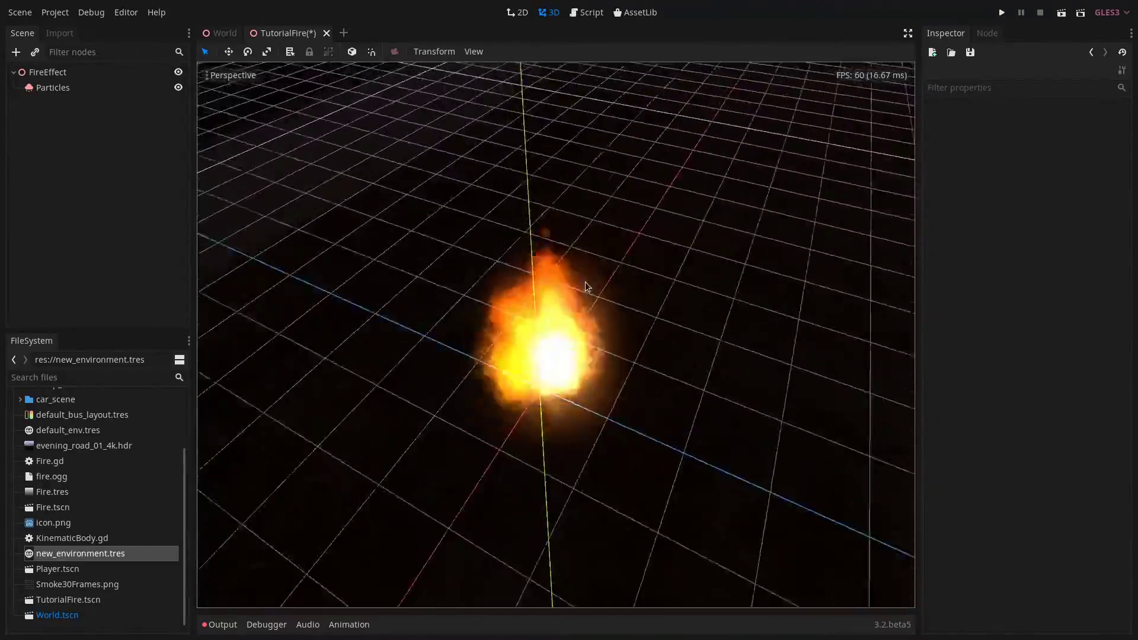
scroll(450, 287, down, 5)
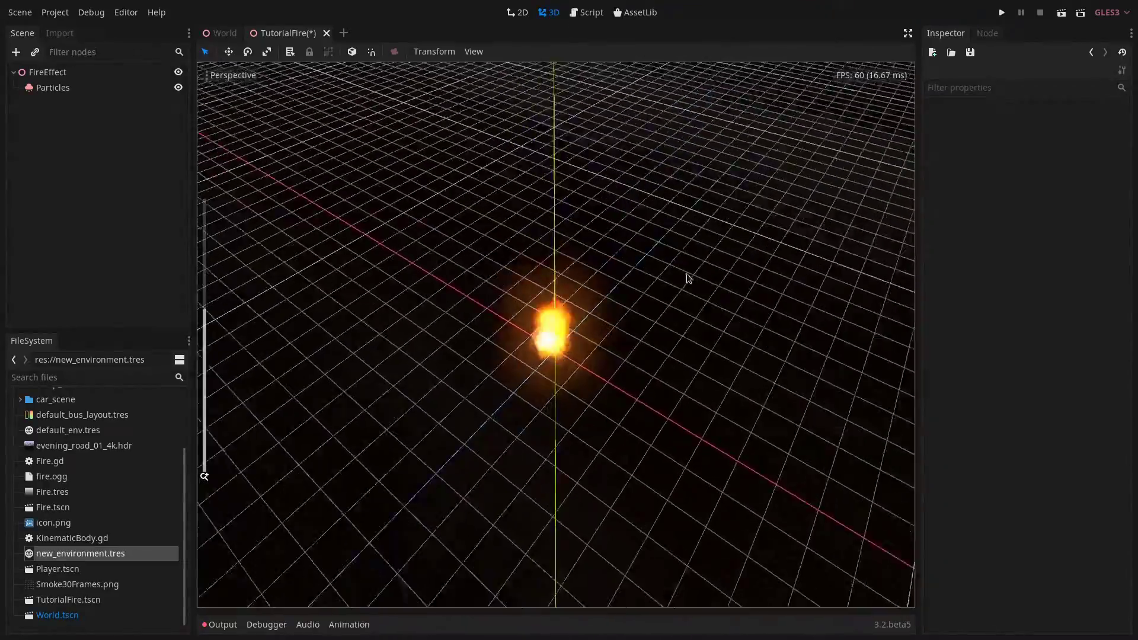